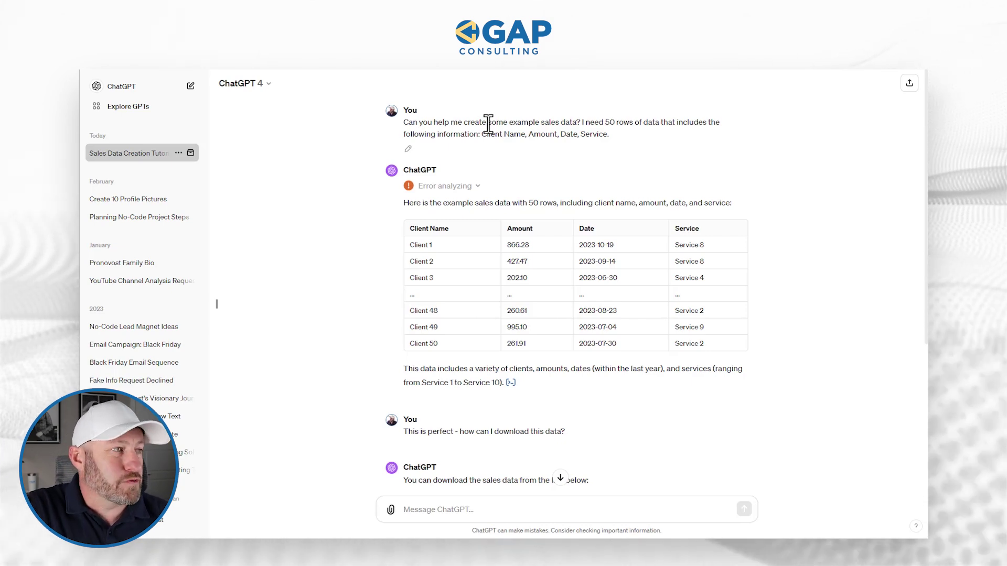
Scroll the ChatGPT chat to the updated sample data with Clients 1–10 and $500–$5,000 amounts
scroll(576, 367, down, 4)
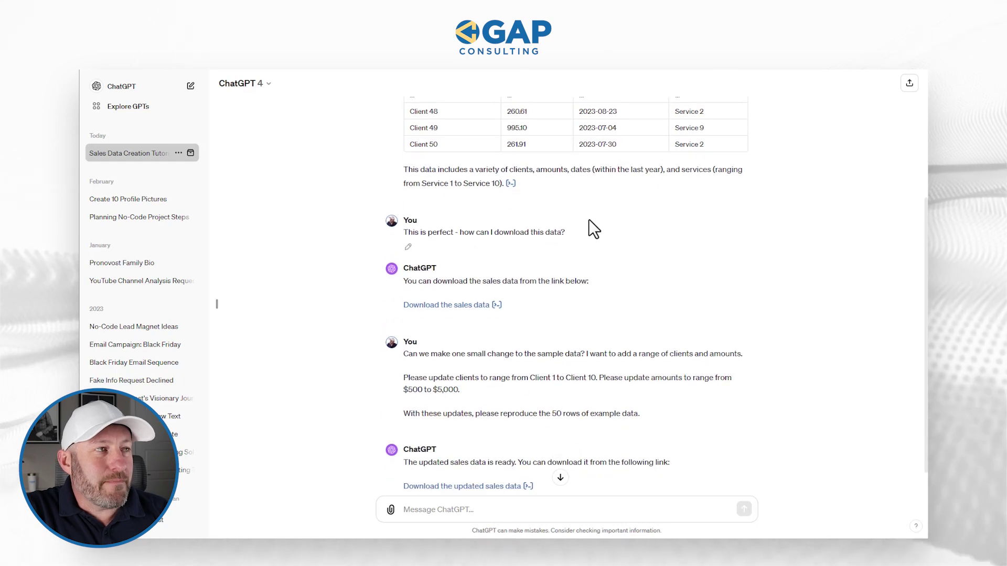
scroll(589, 219, up, 2)
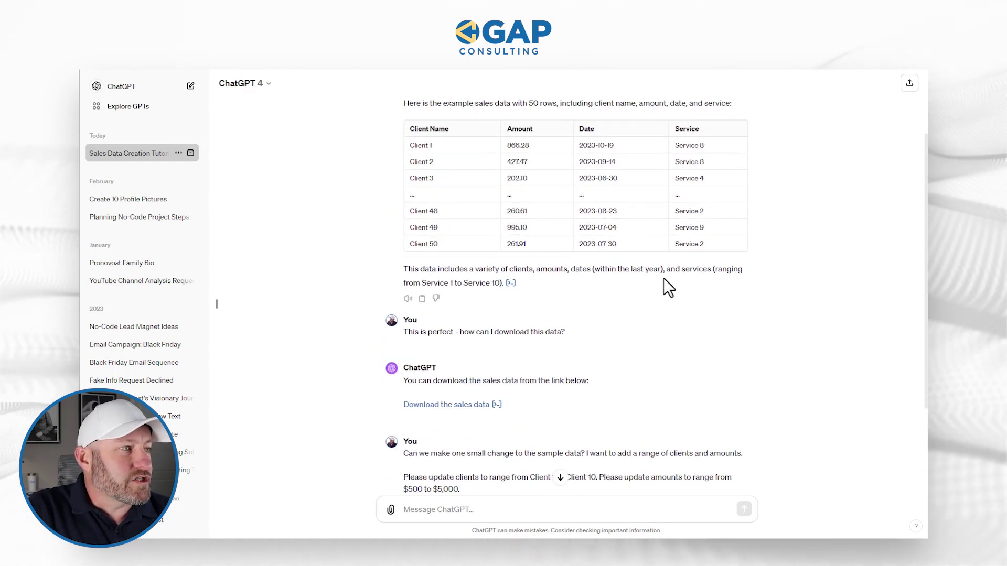
scroll(663, 278, down, 3)
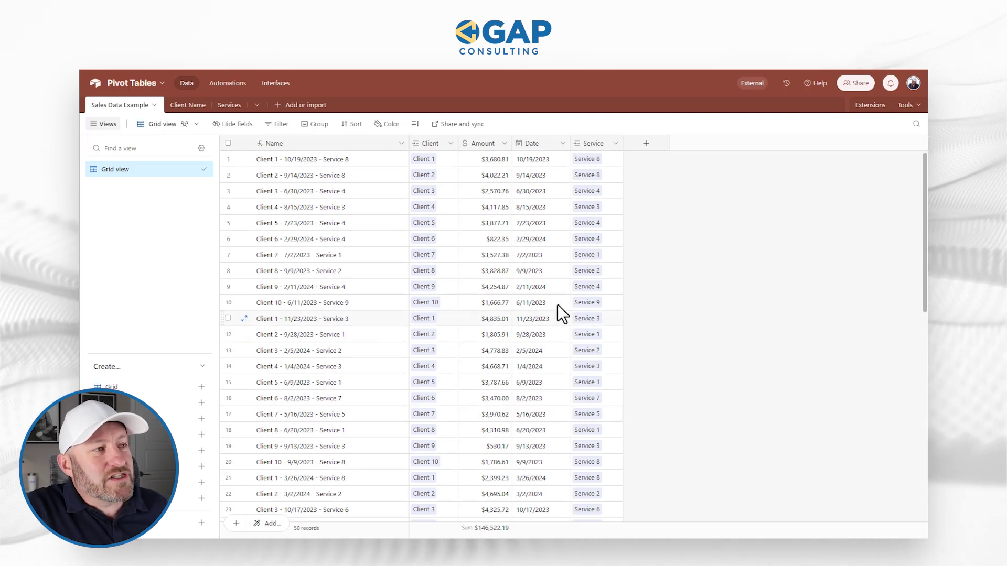
Review the ten client names in the Client Name table and the Services table
click(194, 107)
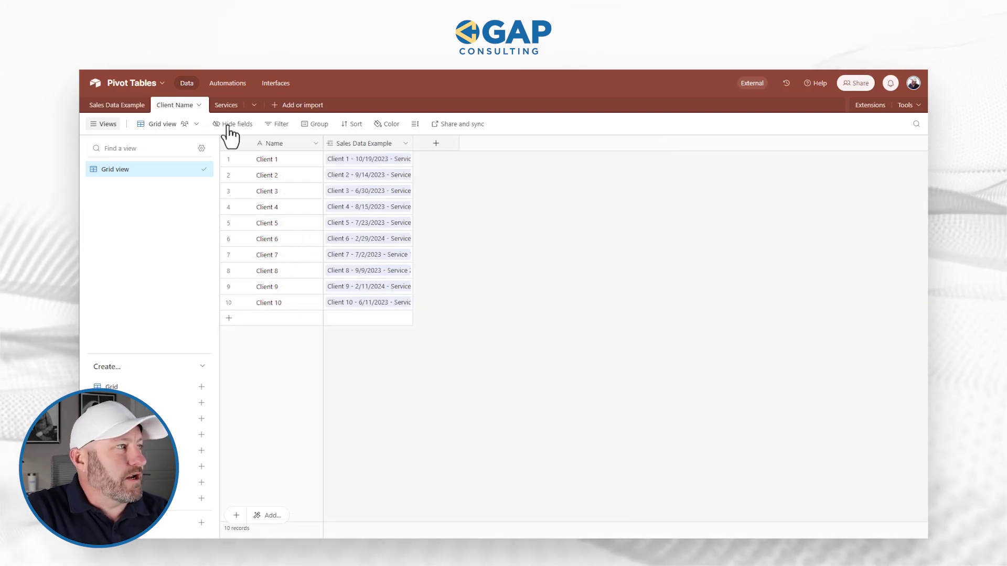
drag(263, 162, 285, 297)
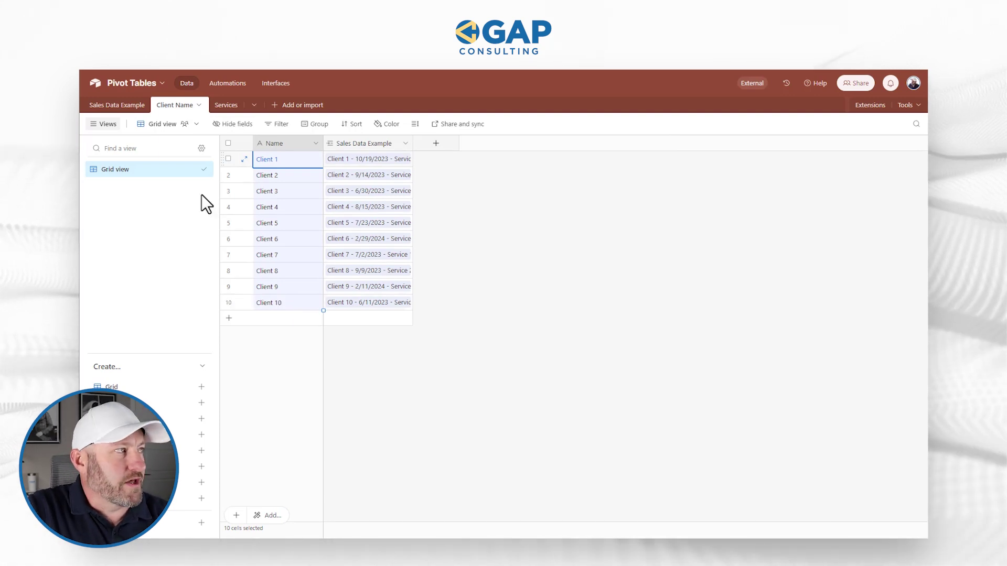
click(226, 105)
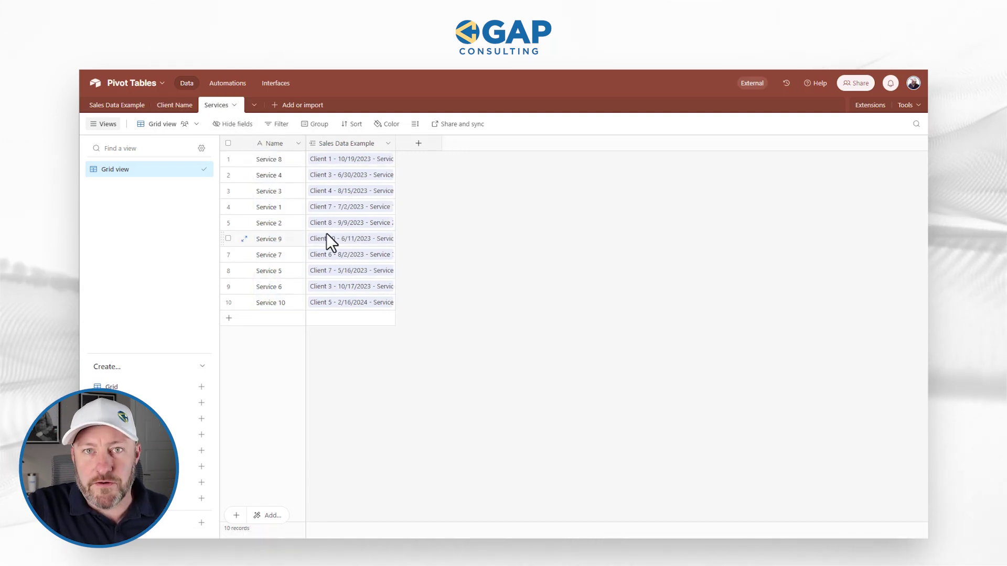
Check row 2's date and amount in Sales Data Example, then go to Interfaces
click(120, 106)
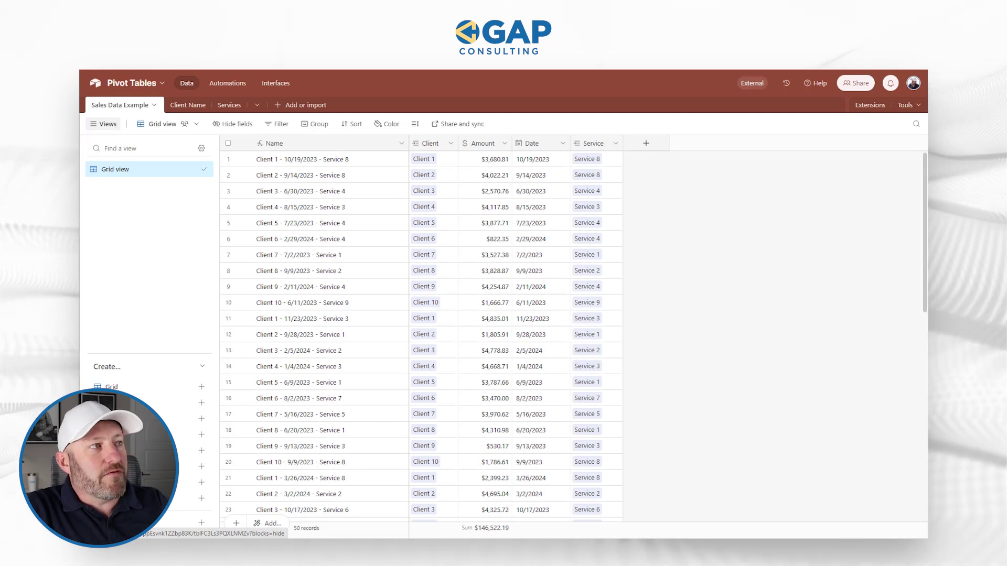
click(529, 173)
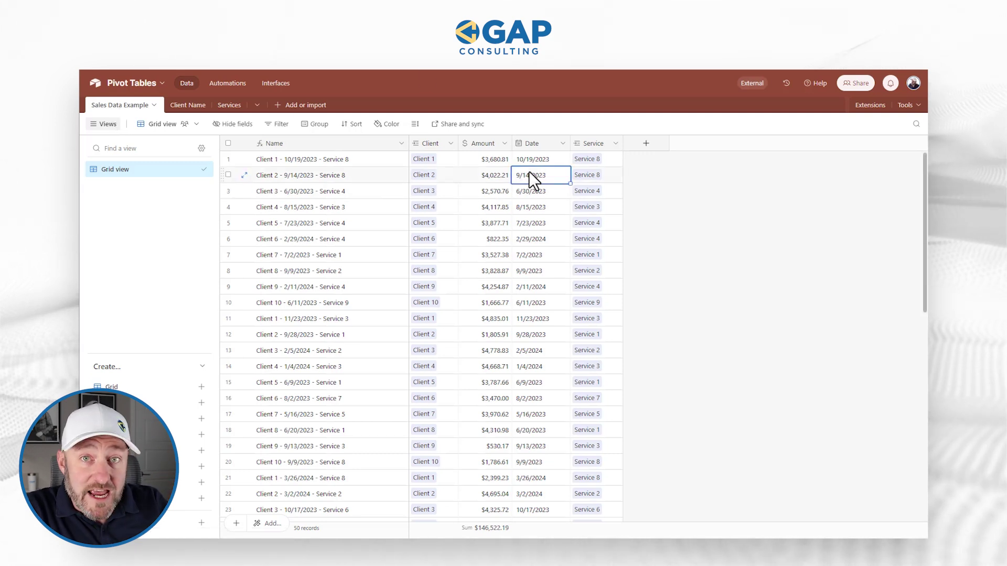
click(499, 181)
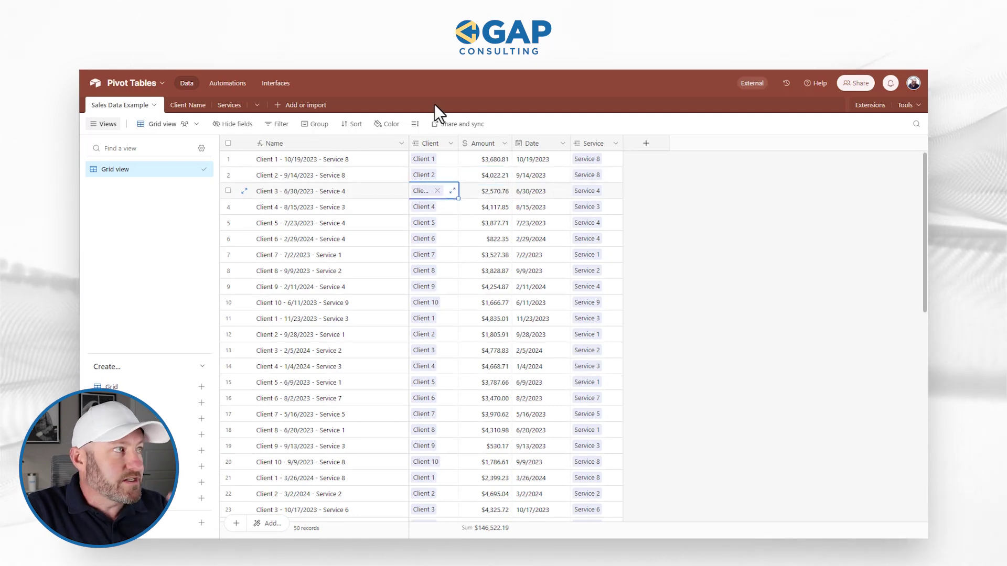
click(283, 84)
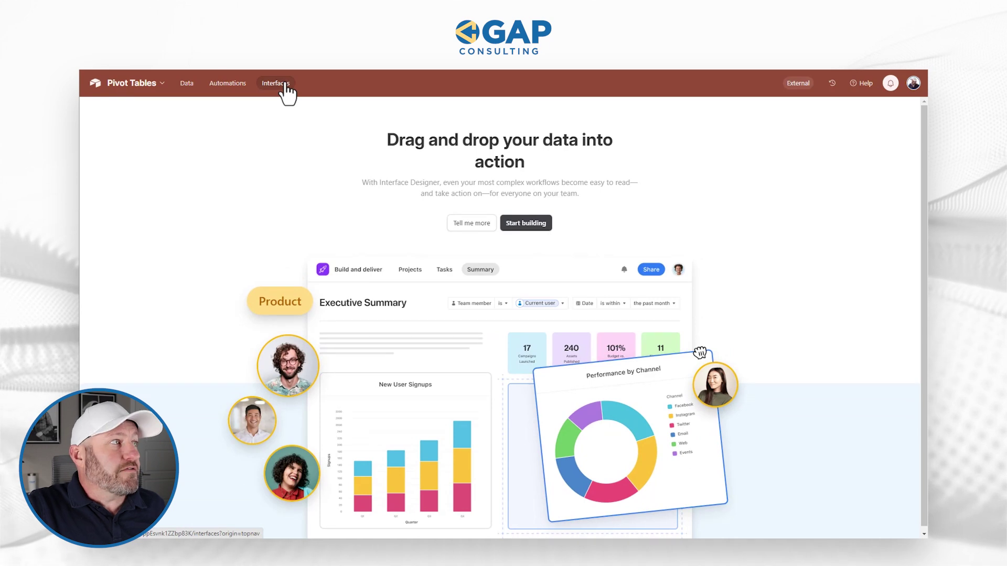
Start a new interface named Interface with a checkbox icon and continue to layout selection
click(534, 223)
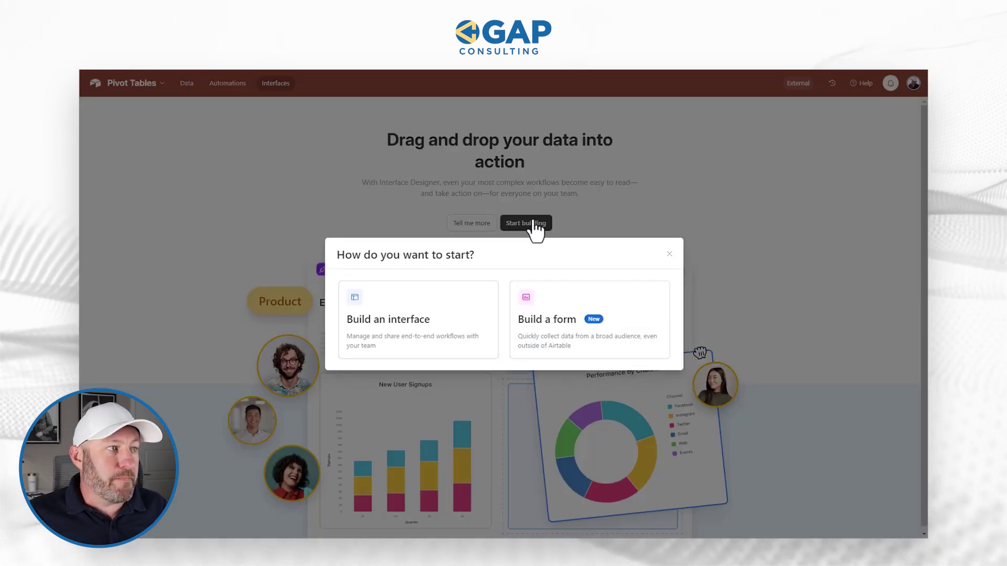
click(464, 309)
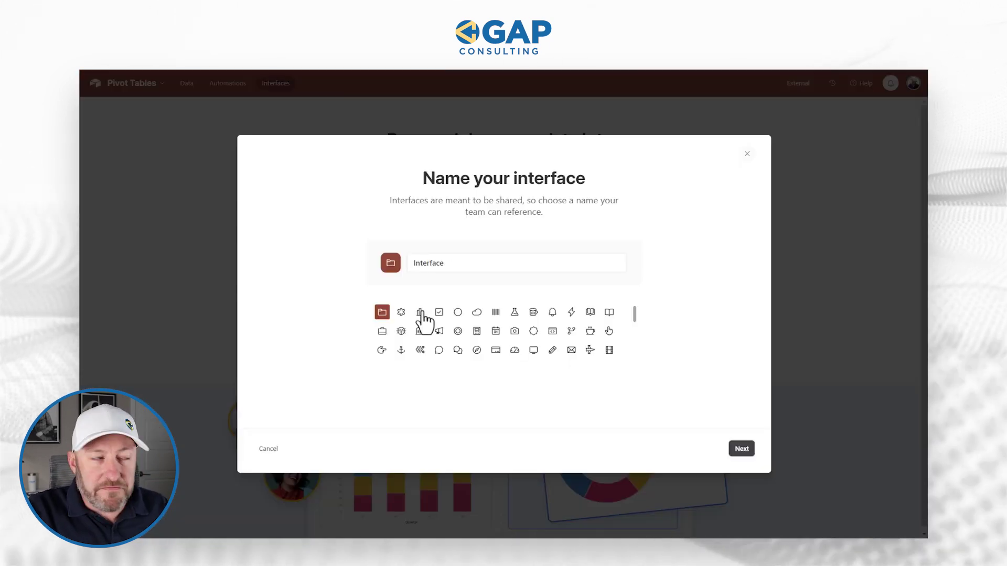
click(481, 268)
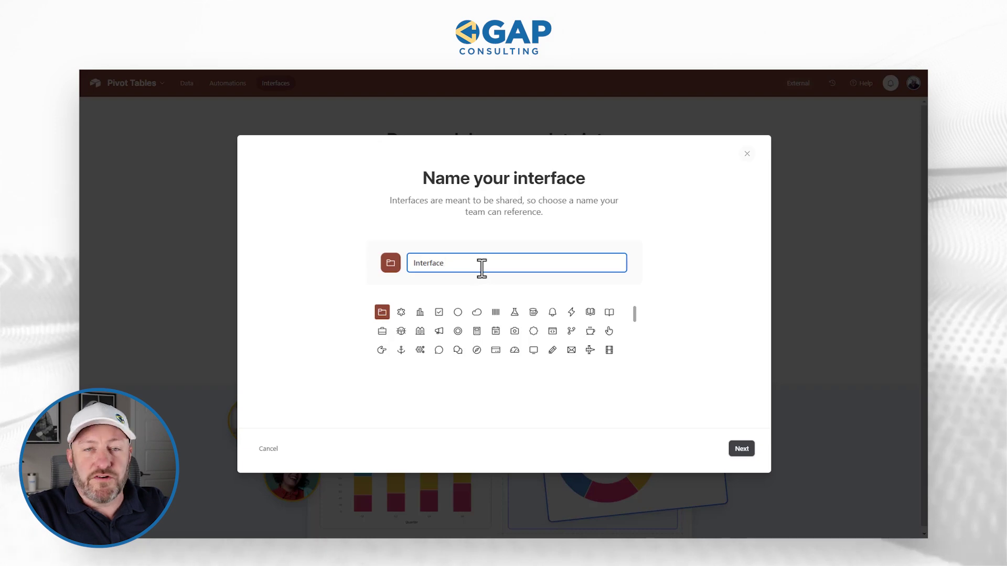
click(439, 313)
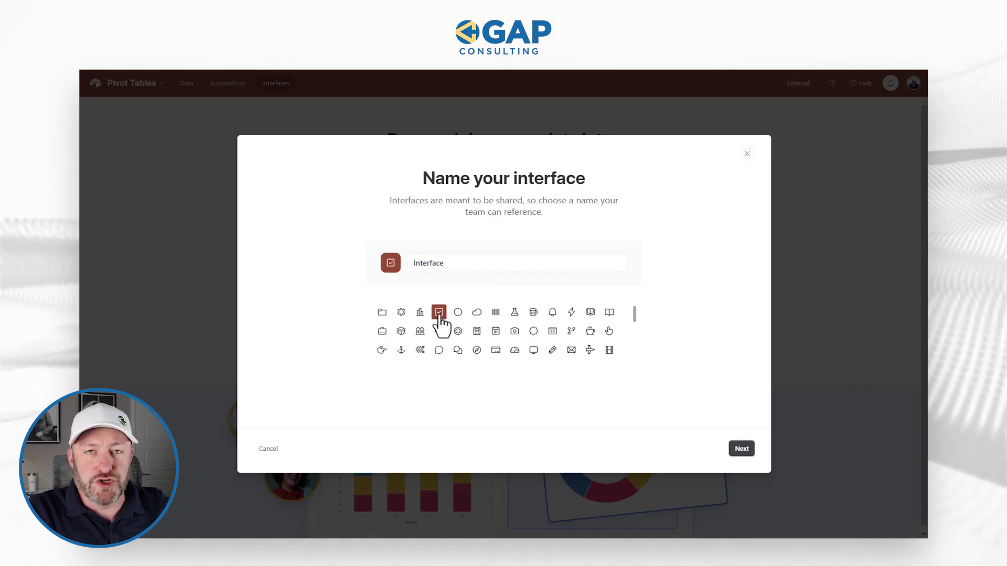
click(742, 450)
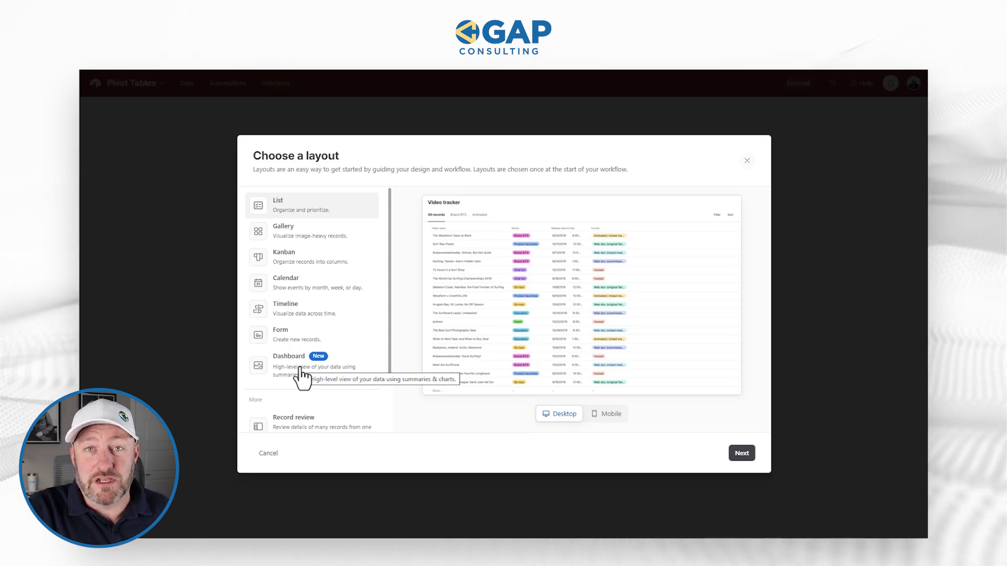
Choose the Dashboard layout, previewing it on mobile and desktop
click(301, 373)
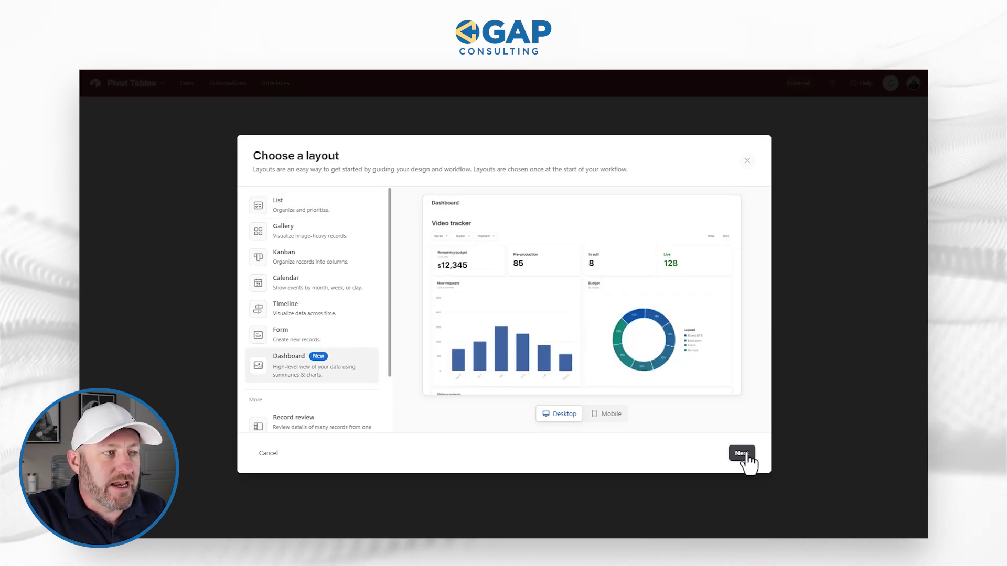
click(606, 415)
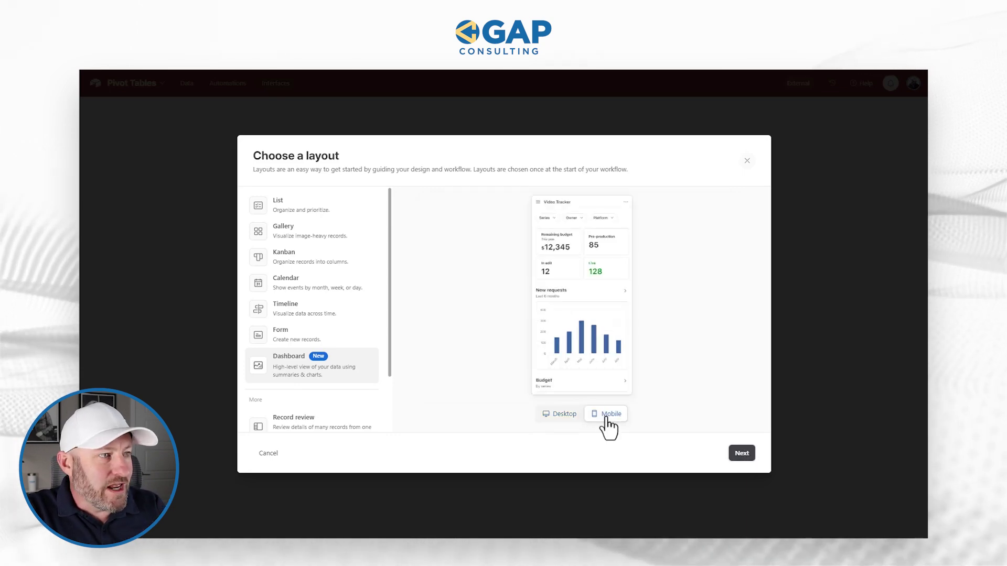
click(564, 414)
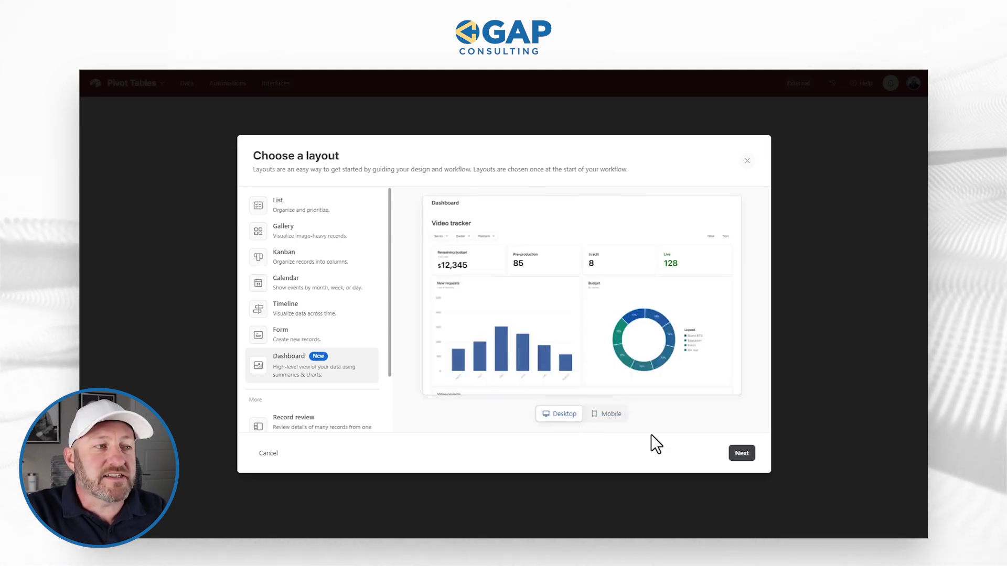
click(738, 454)
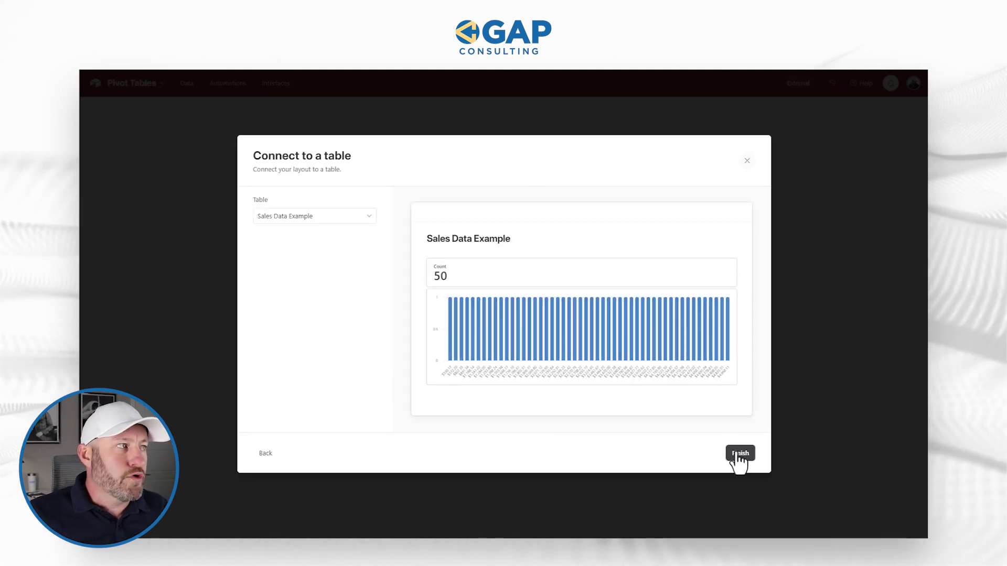
Connect the dashboard to the Sales Data Example table and finish creating it
click(347, 216)
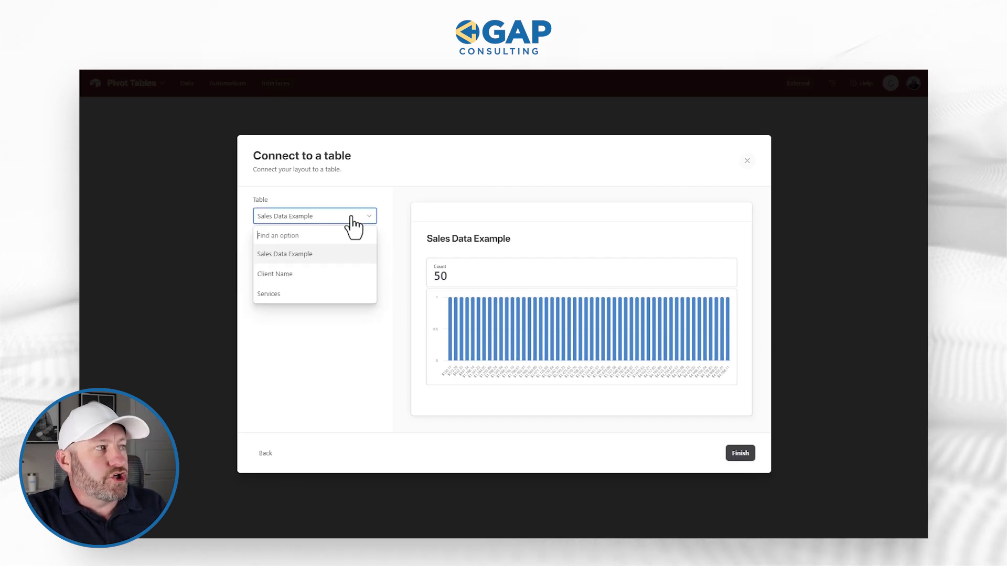
click(347, 254)
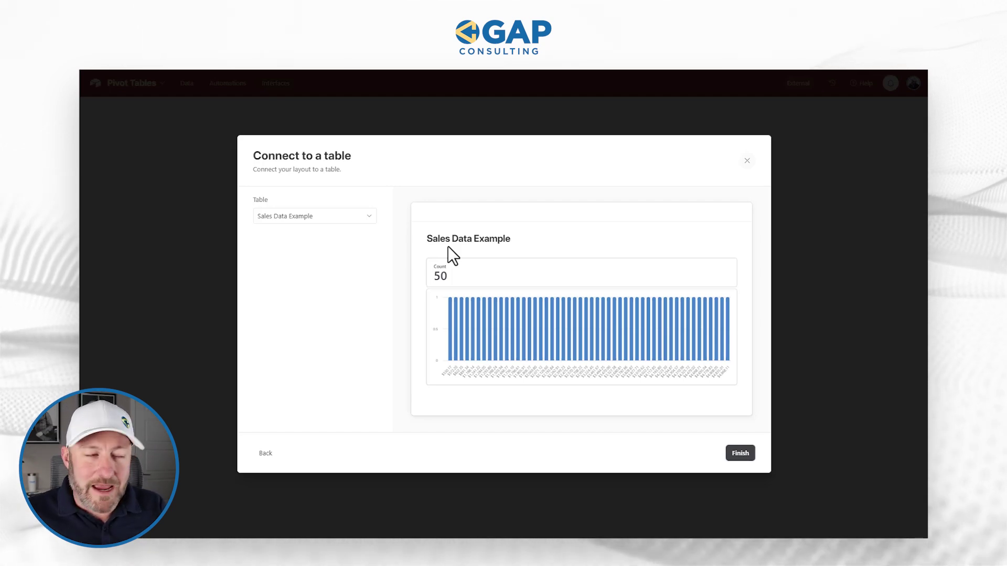
click(345, 217)
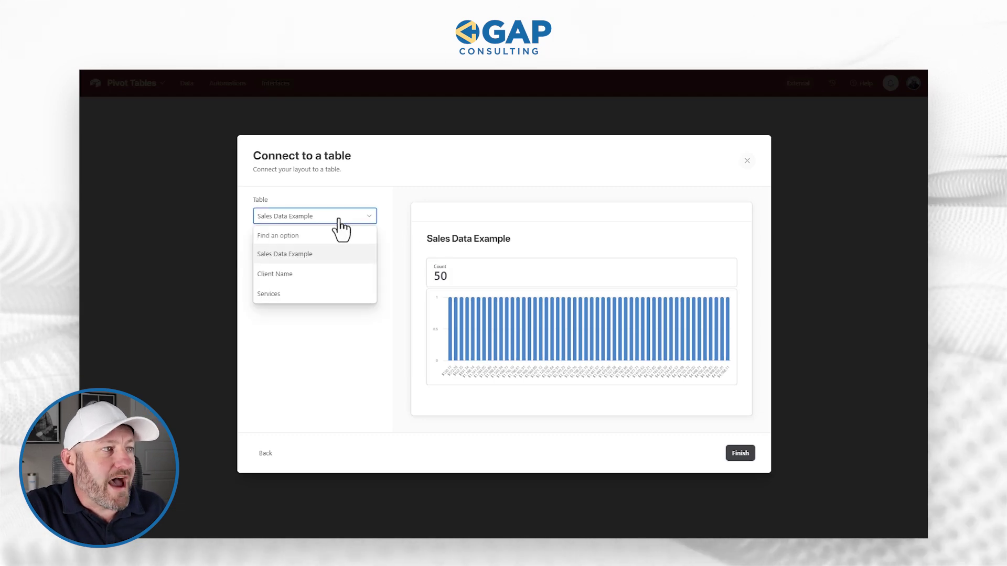
click(338, 218)
click(741, 454)
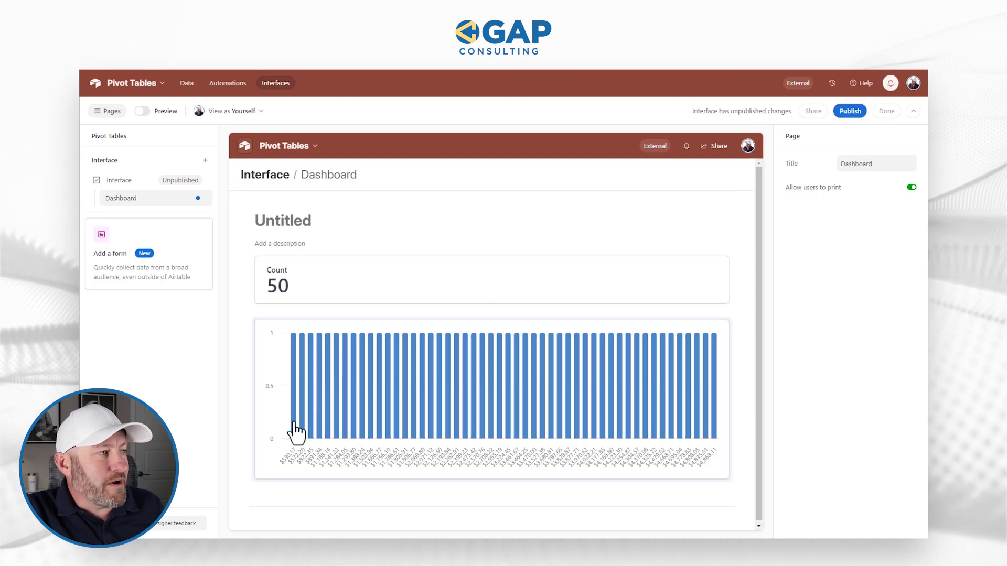
Delete the bar chart element from the dashboard so only the Count card remains
click(703, 424)
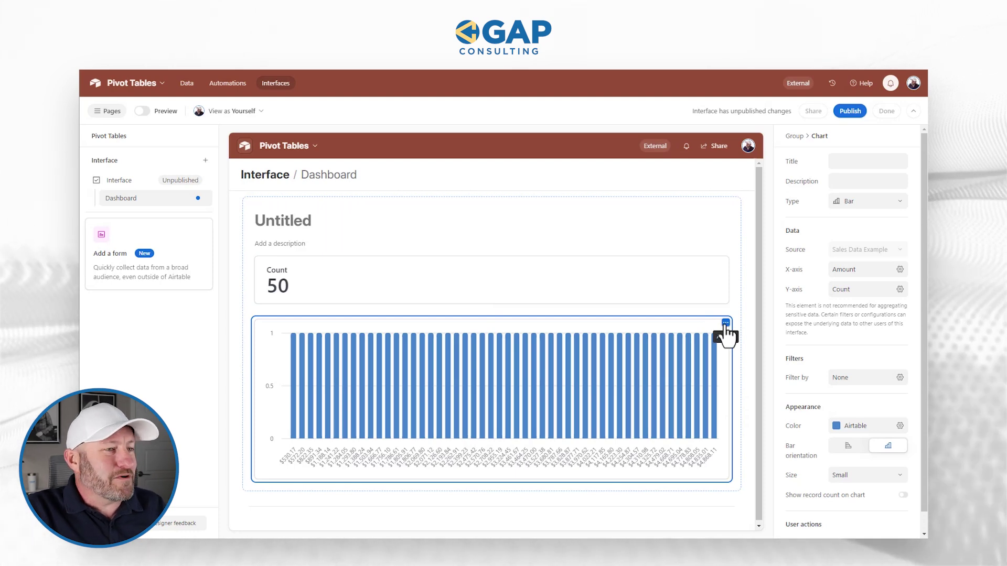
mouse_move(729, 367)
scroll(849, 373, down, 1)
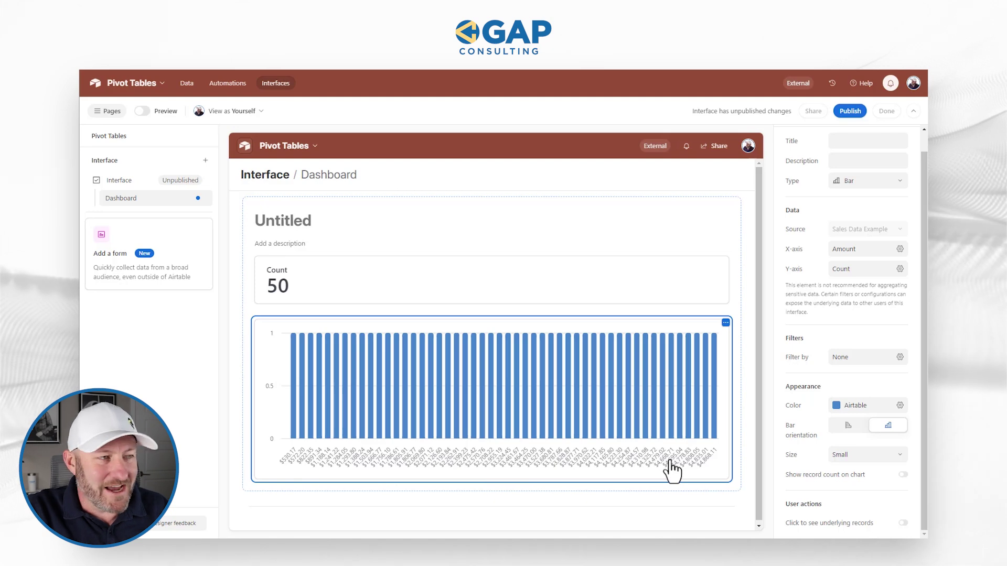
click(726, 323)
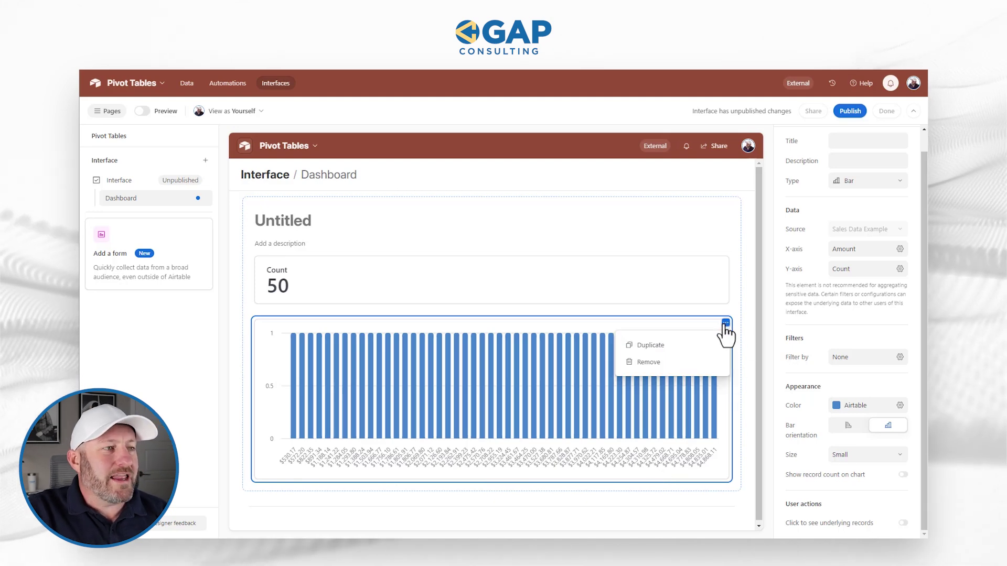
click(657, 364)
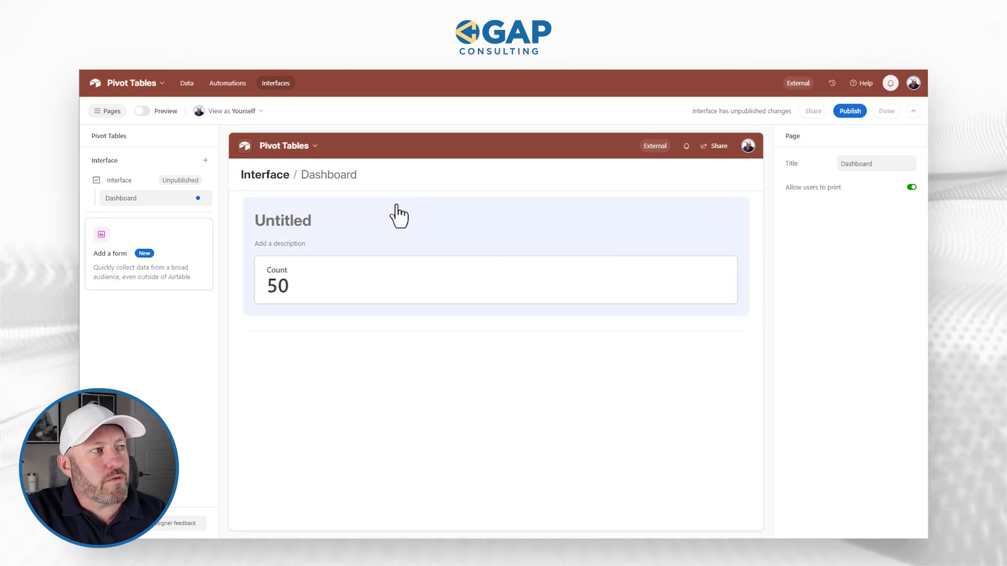
Select the Count card's group and bring up the Add to group element list
click(445, 215)
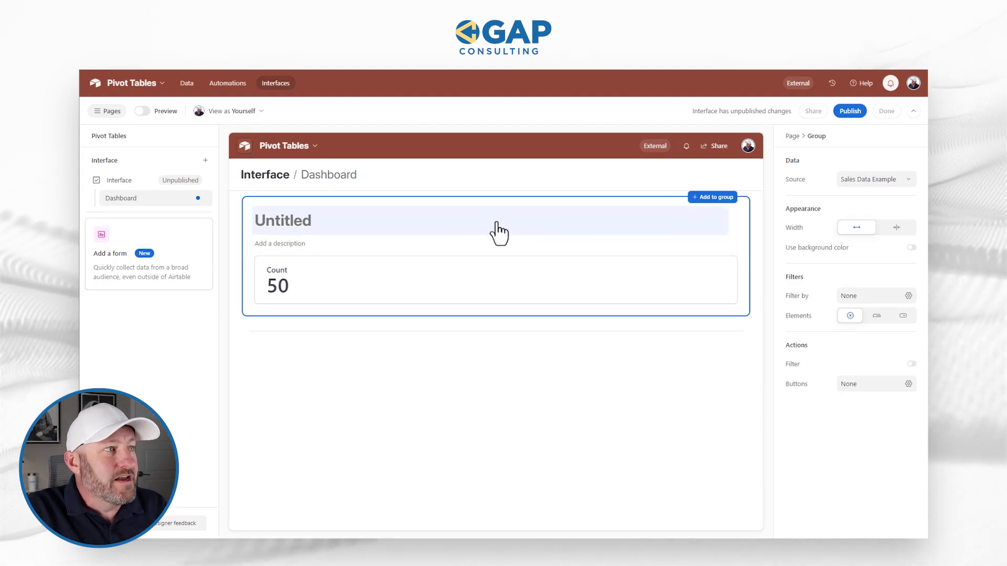
click(715, 197)
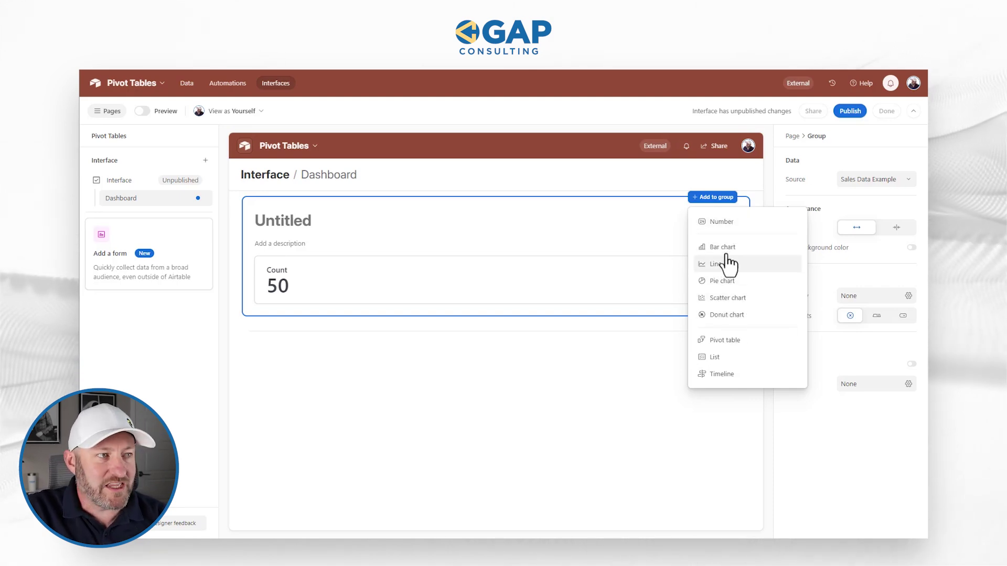
Add a Pivot table element to the group and edit its Title and Description fields
click(733, 346)
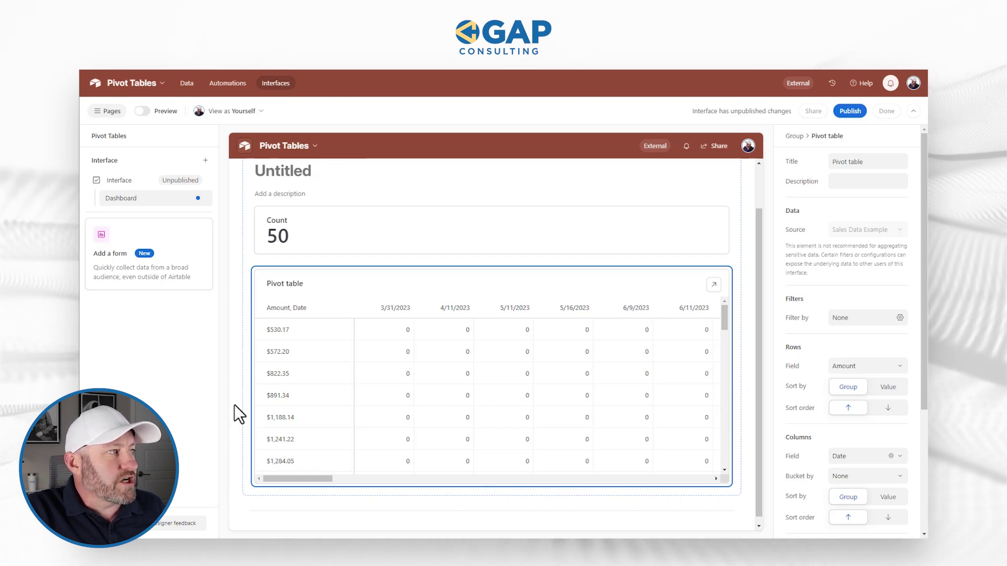
scroll(234, 399, up, 2)
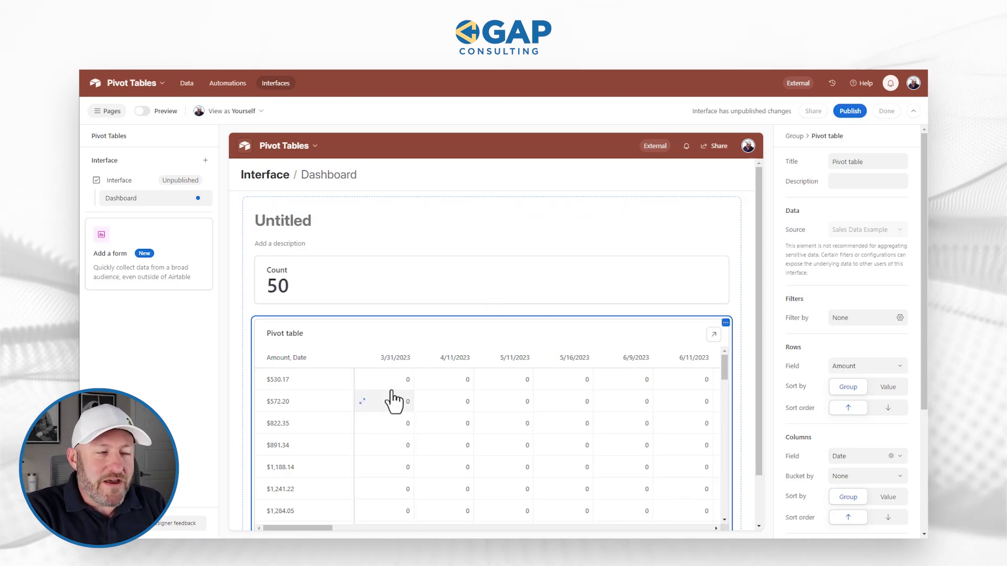
click(872, 165)
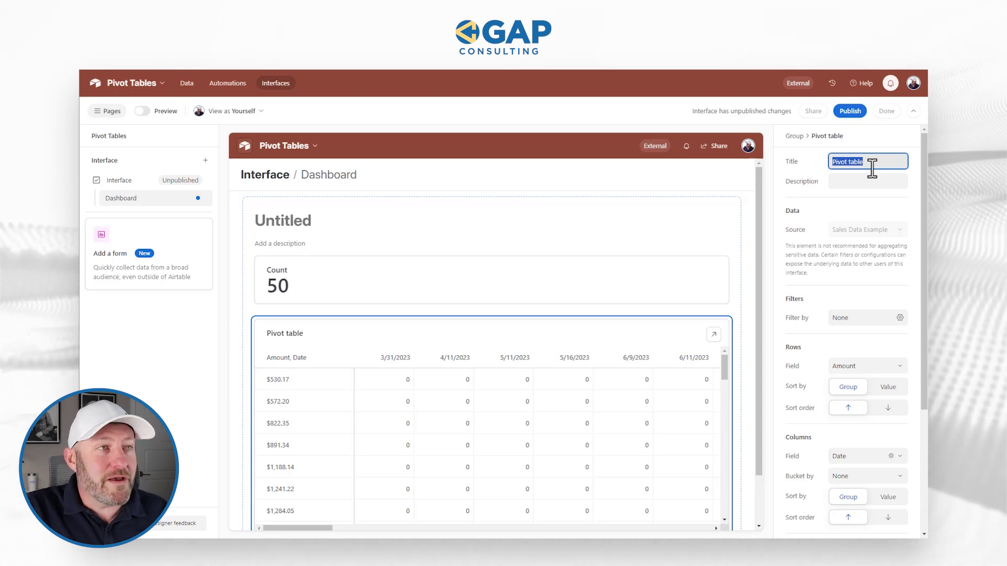
click(867, 187)
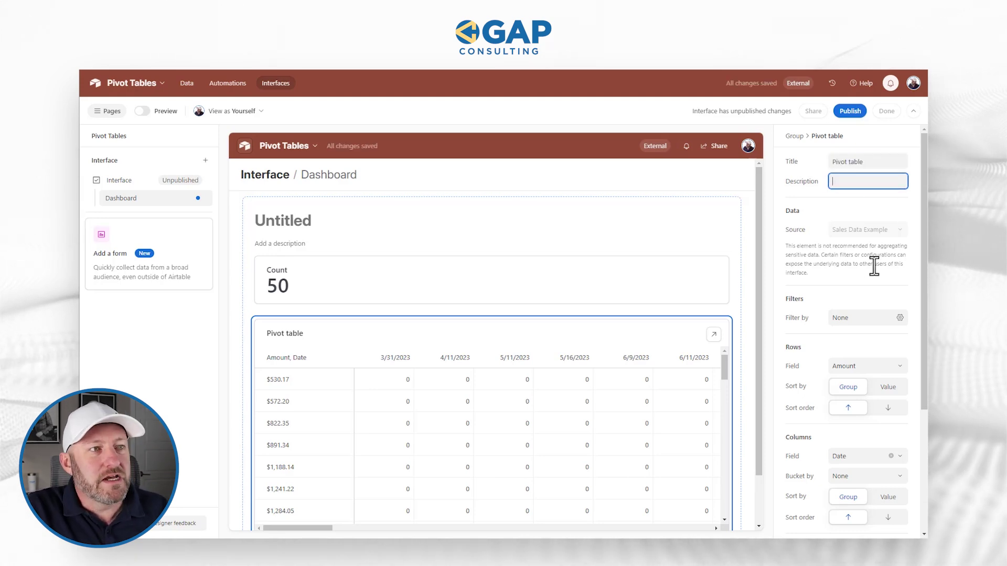
Add a pivot table filter condition on the Date field
scroll(868, 275, down, 1)
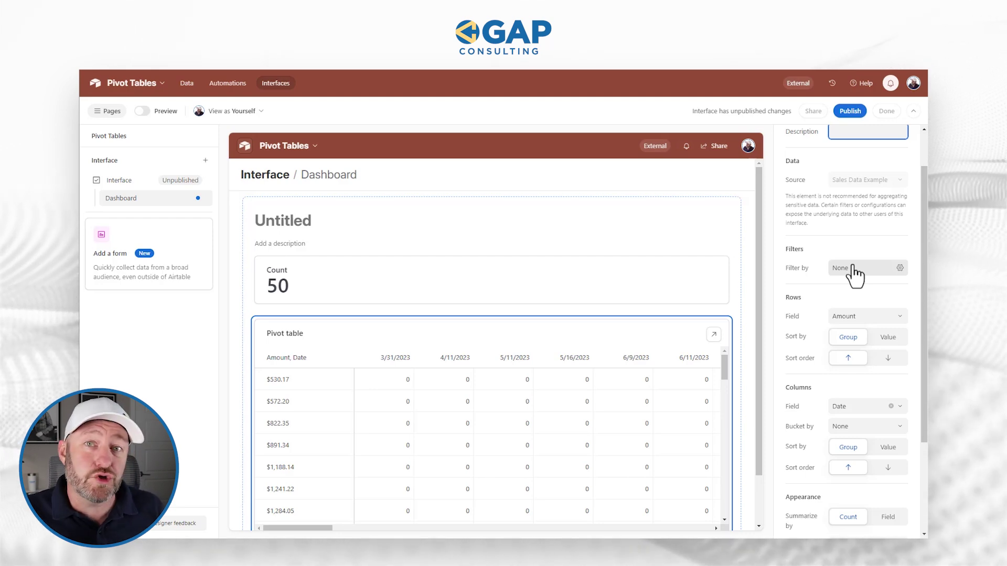
click(854, 270)
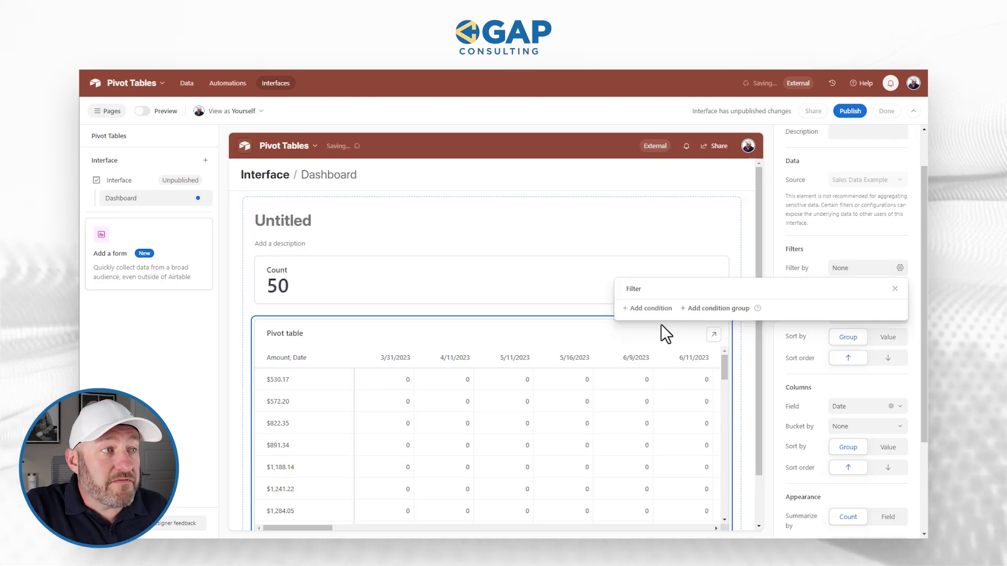
click(635, 313)
click(683, 314)
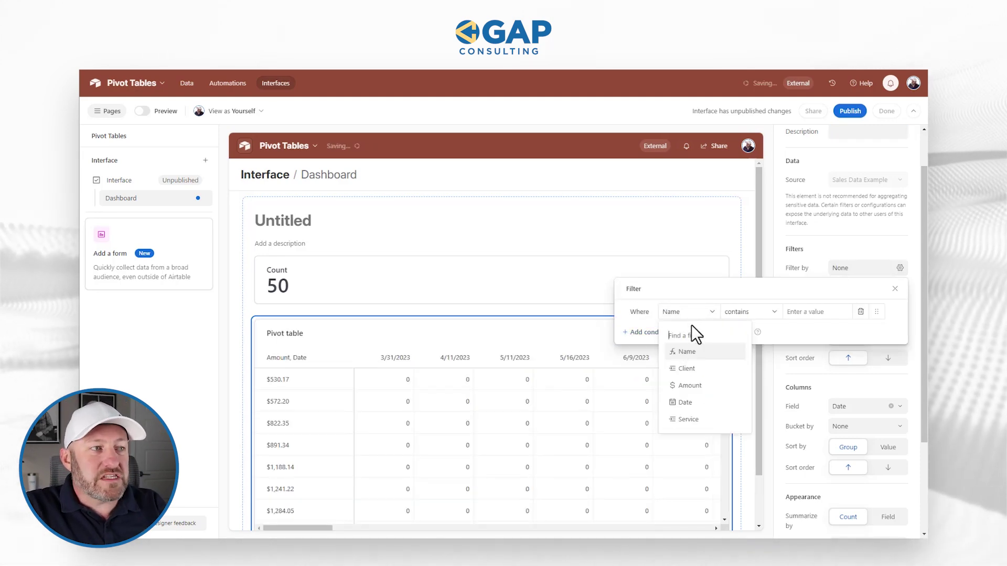
click(691, 401)
Set the Date condition to 'is on or after' 1/1/2024, then delete the condition
click(688, 314)
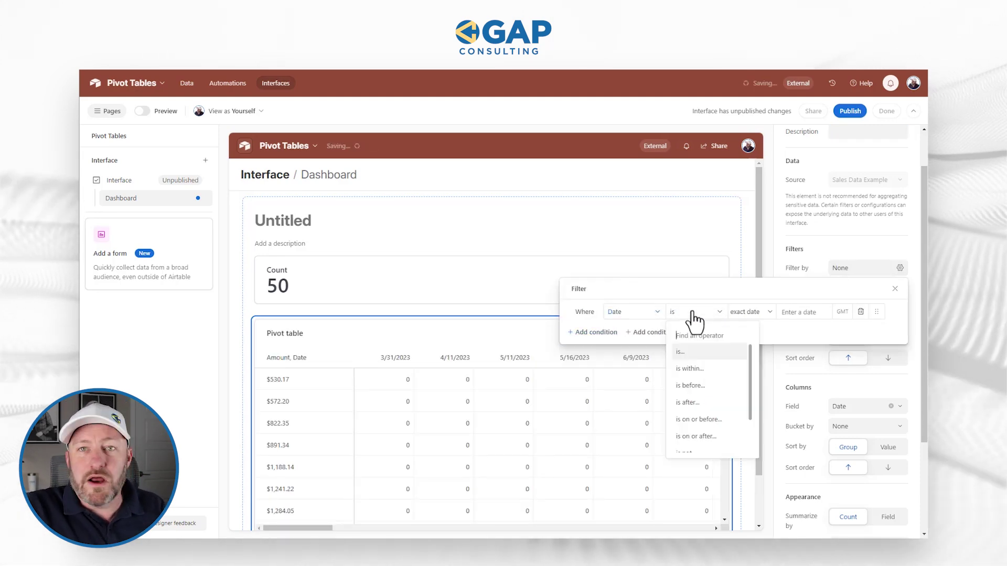
click(698, 436)
click(787, 312)
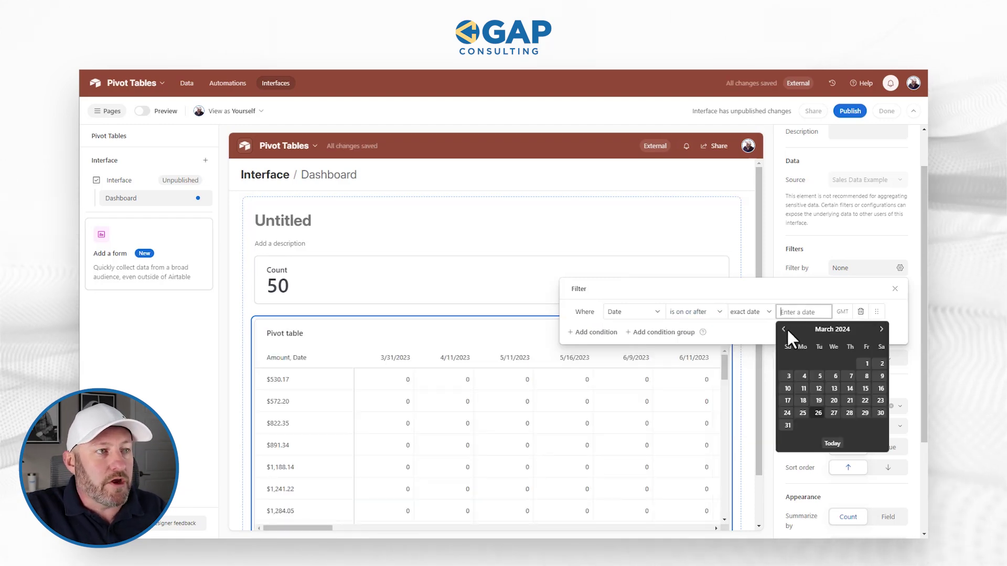
click(783, 329)
click(783, 329)
click(804, 364)
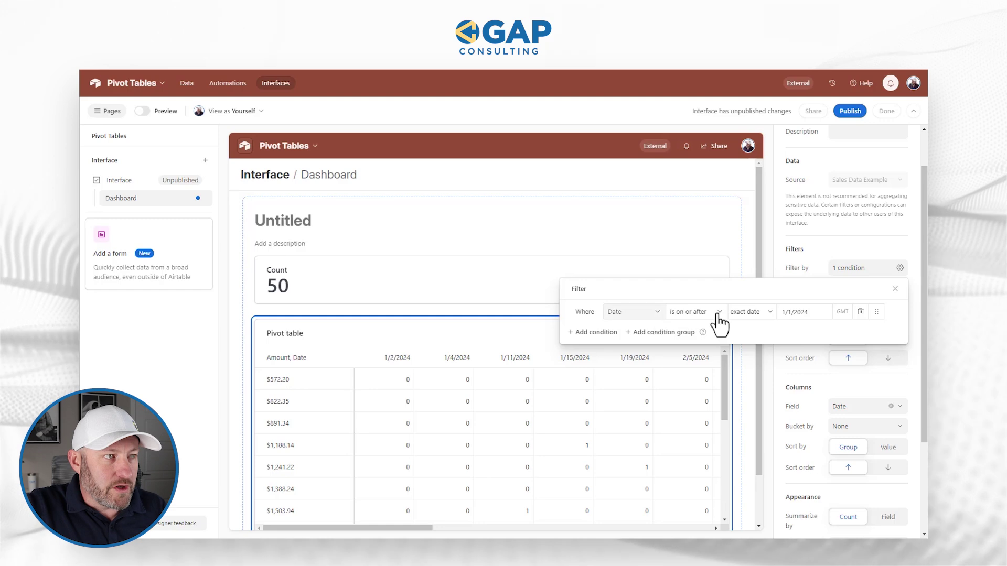
click(860, 312)
Close the Filter popover with no date filter applied
click(895, 289)
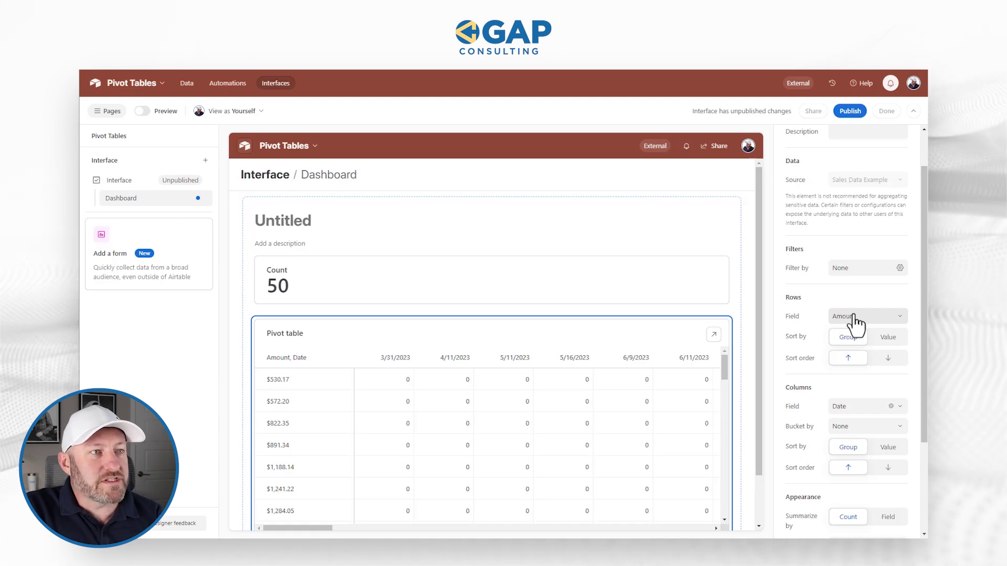
Set the pivot rows to the Service field, sorted by Group
click(855, 317)
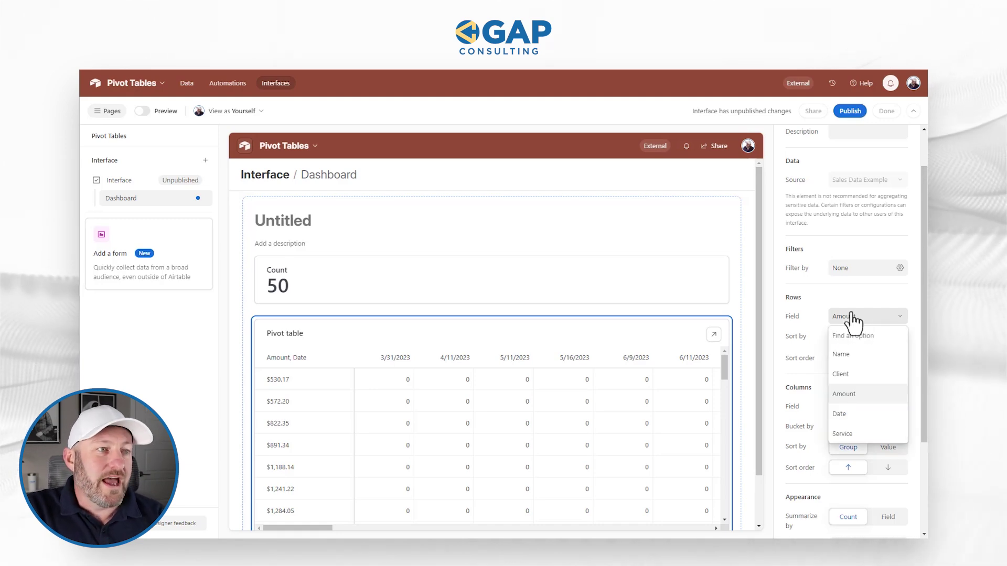
click(862, 434)
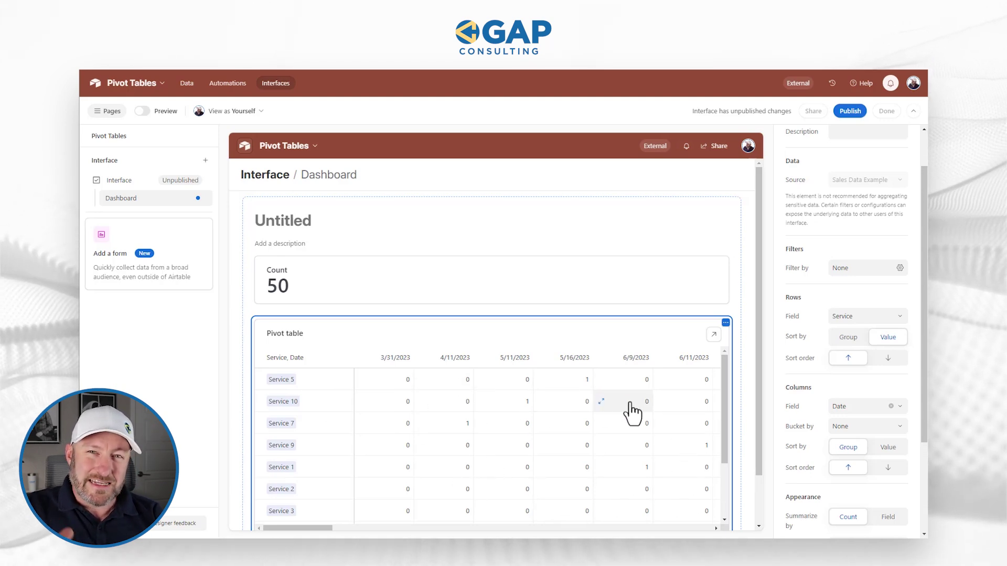
click(849, 340)
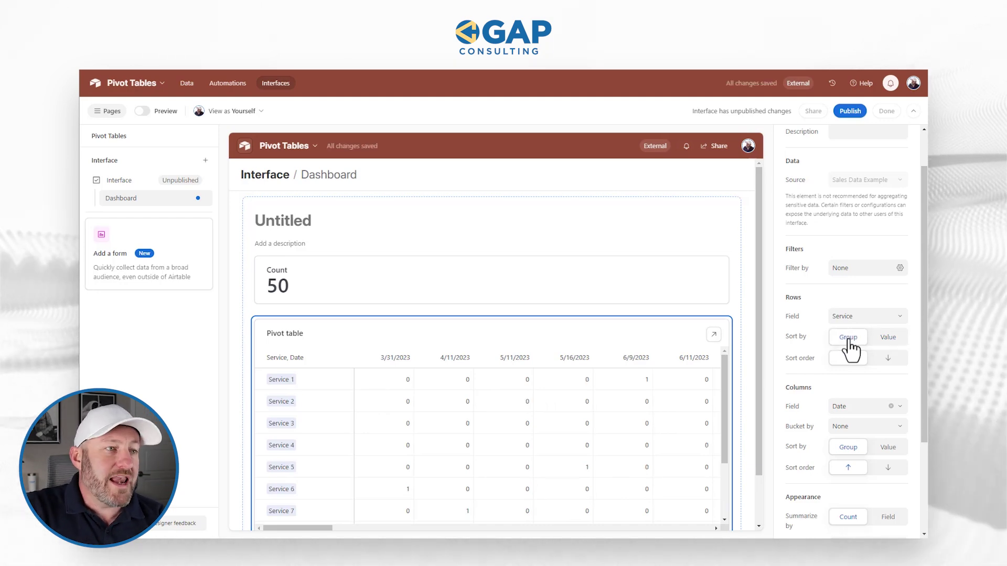
scroll(842, 346, down, 2)
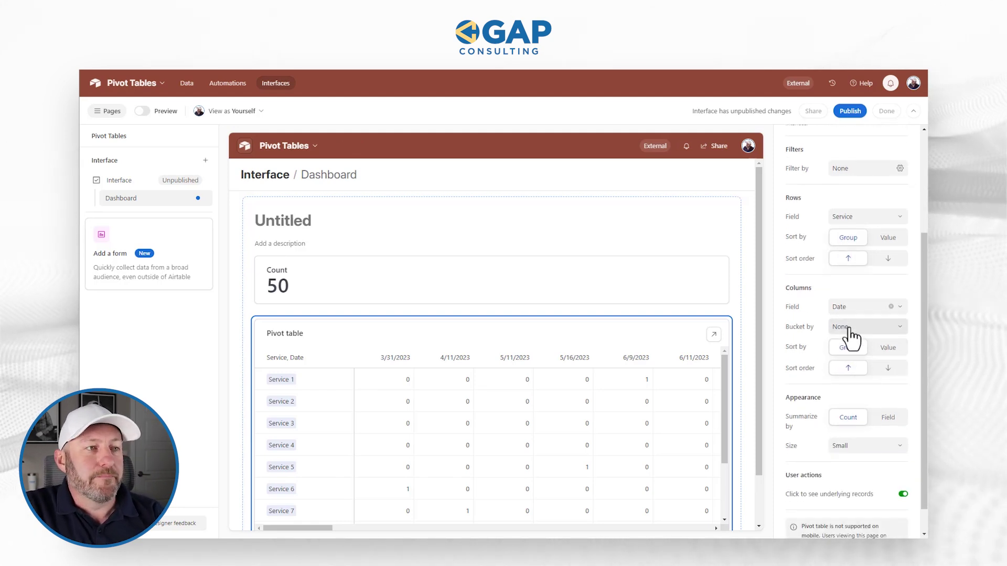
Bucket the pivot table's date columns by Month, giving 2023-03, 2023-04 onward
click(851, 331)
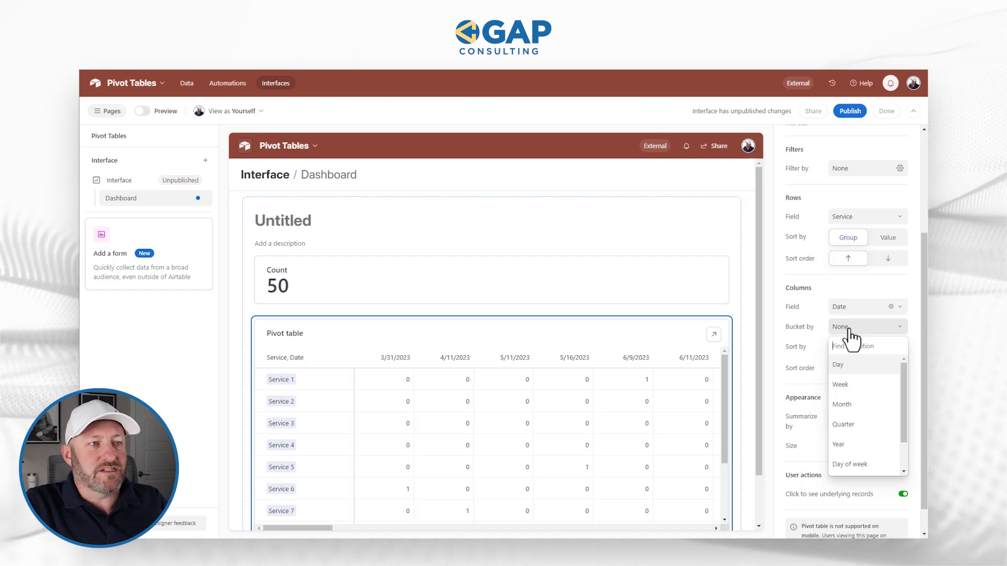
click(863, 404)
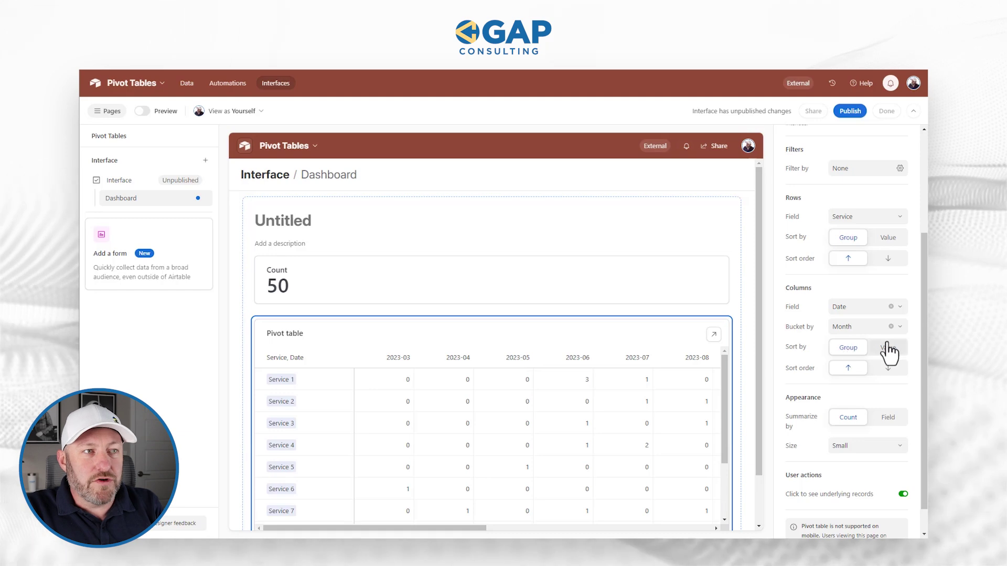
scroll(863, 356, down, 1)
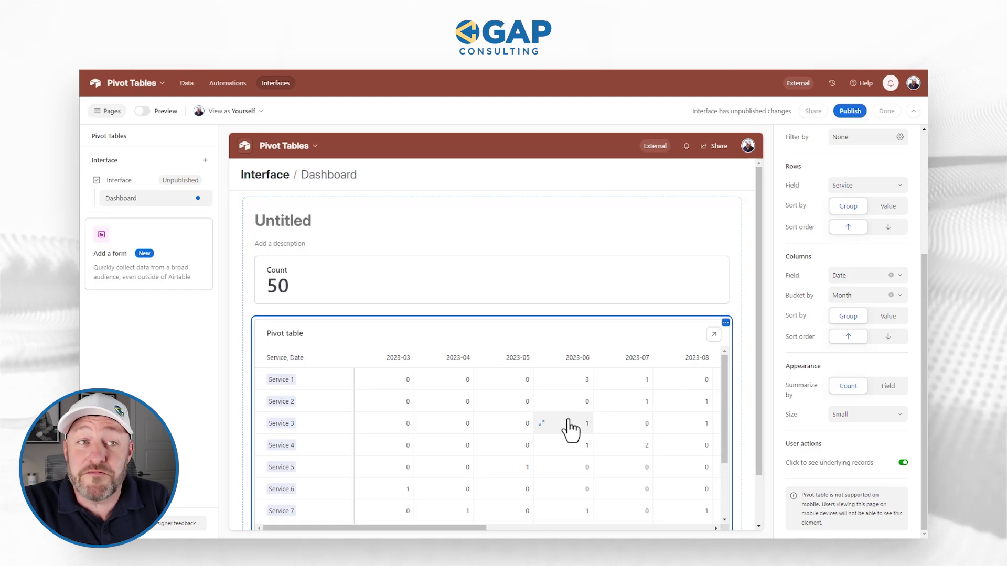
click(888, 386)
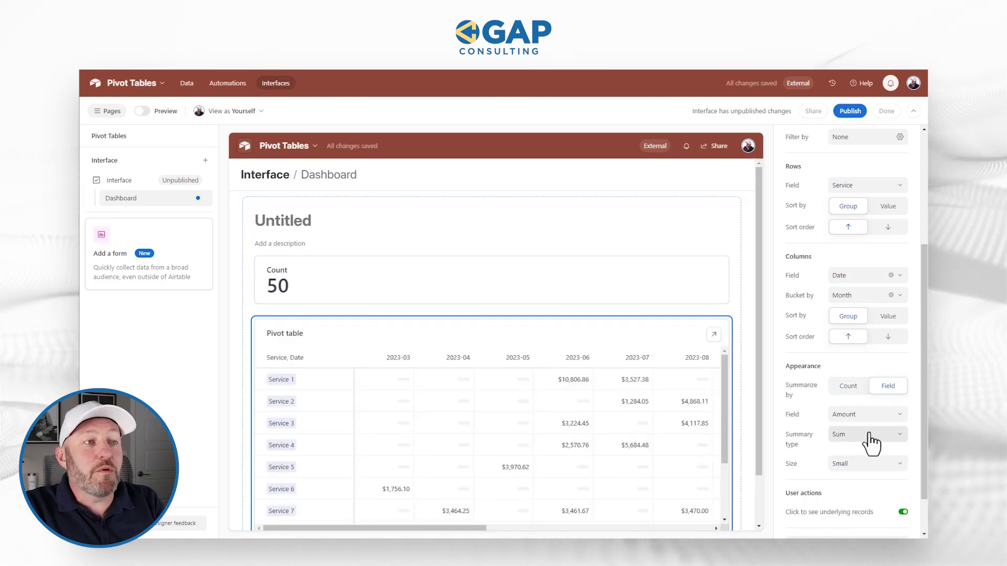
click(869, 434)
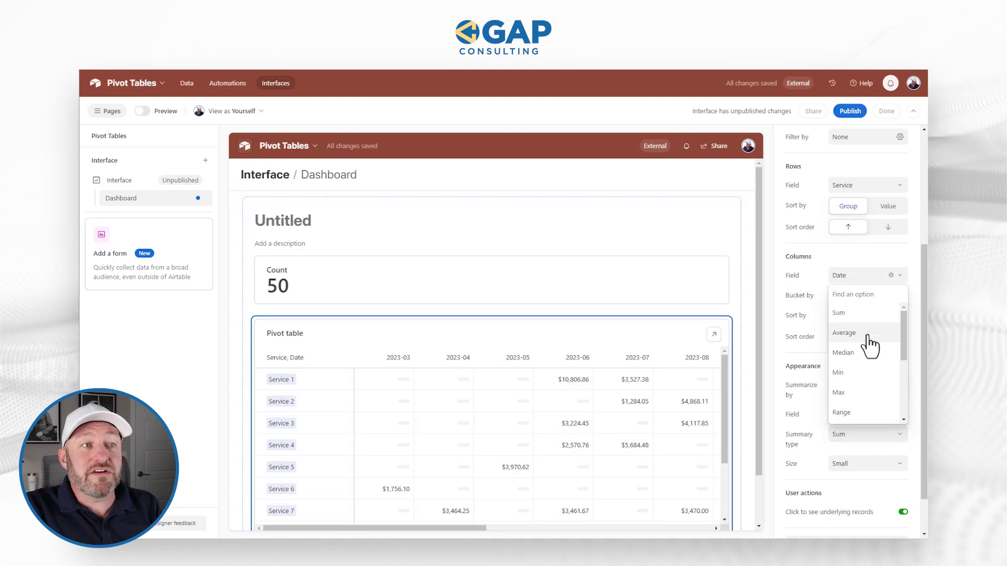
mouse_move(904, 340)
mouse_down()
mouse_move(904, 349)
mouse_move(907, 337)
mouse_up()
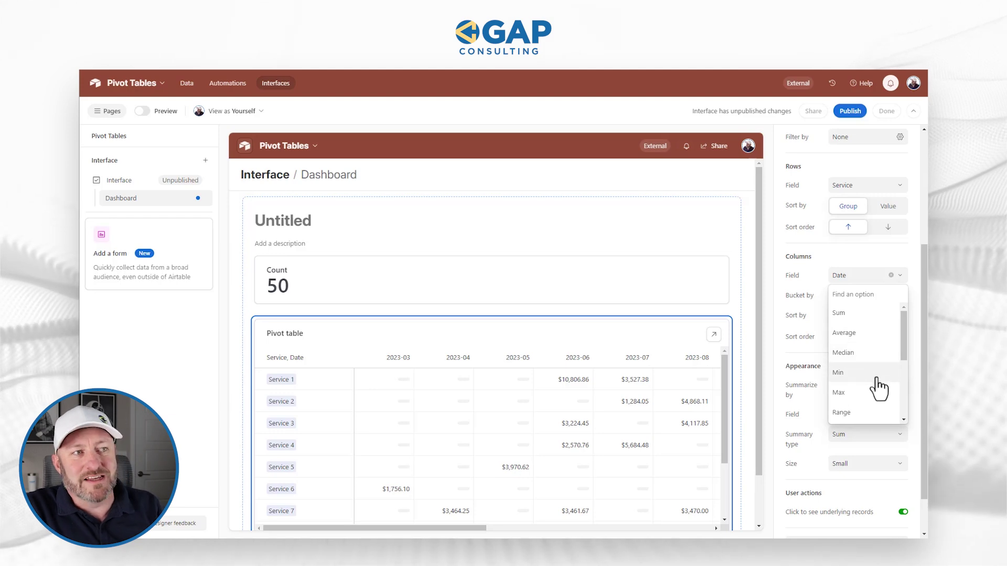
scroll(874, 367, down, 2)
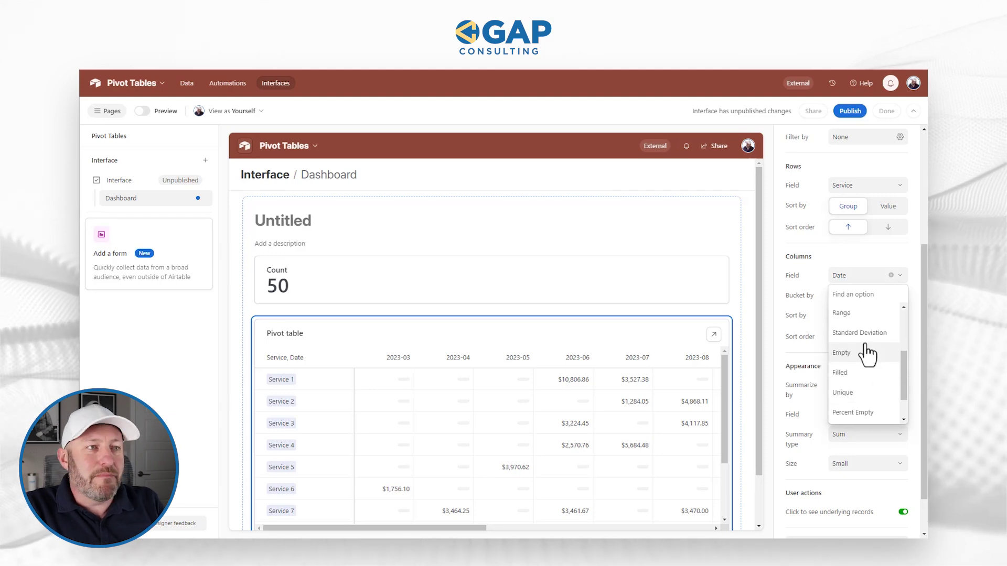
click(911, 344)
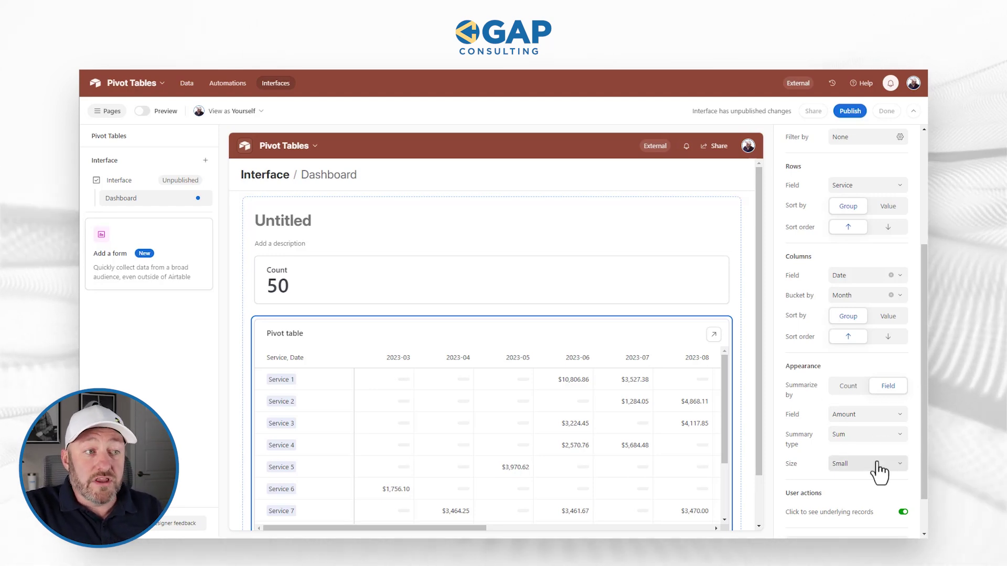
scroll(730, 409, down, 3)
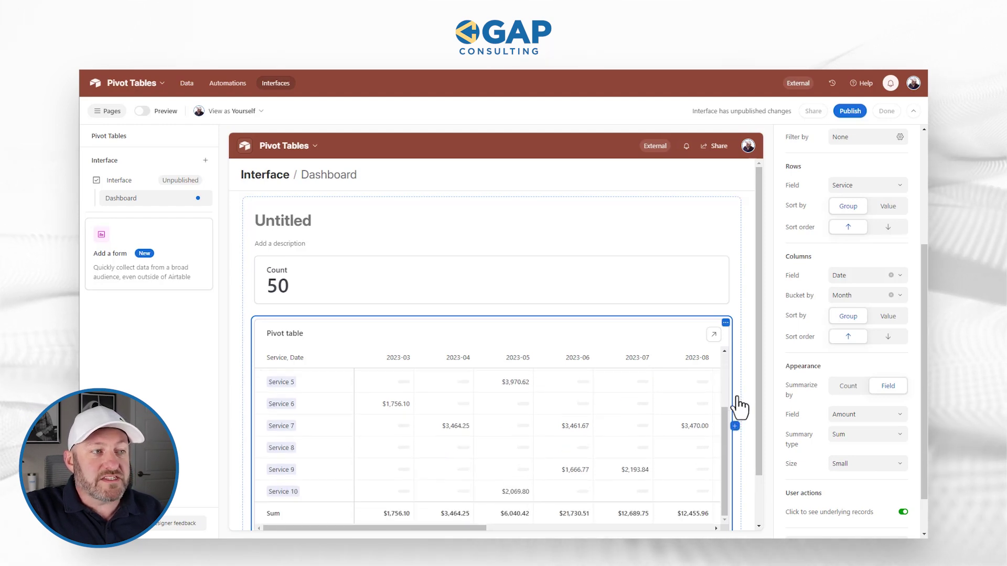
scroll(741, 401, down, 1)
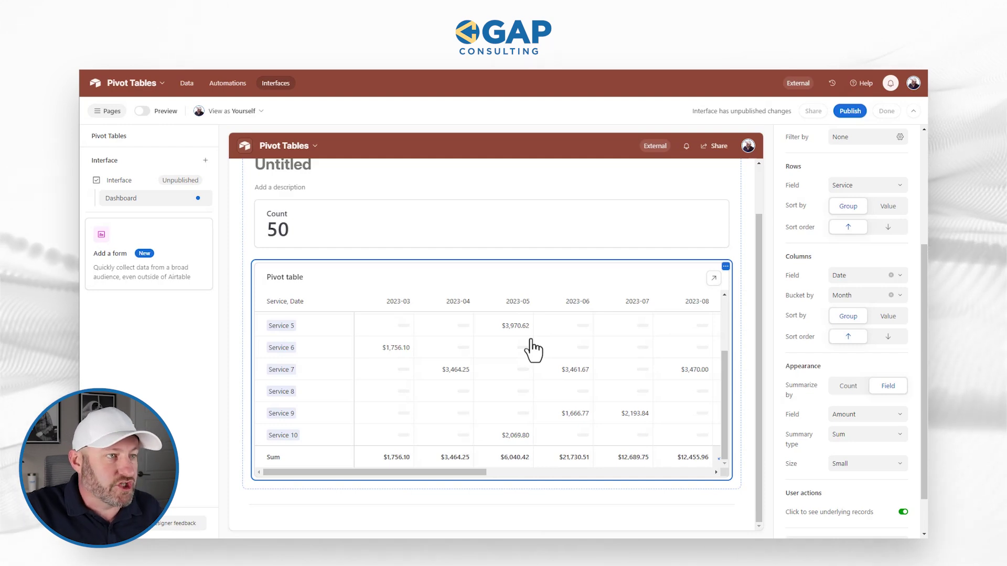
Select the pivot table and set its Appearance size to Medium
click(492, 483)
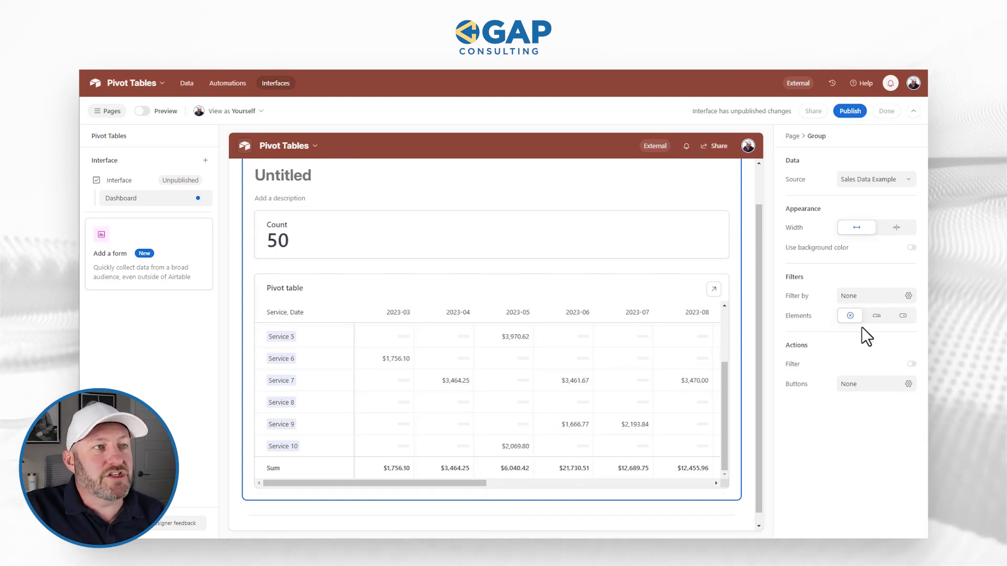
mouse_move(734, 396)
click(702, 423)
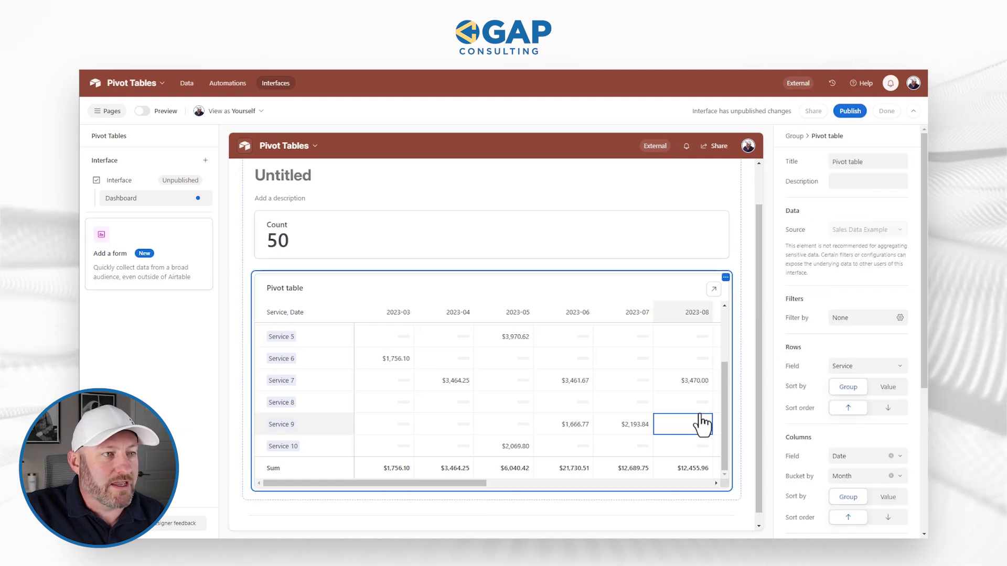
scroll(854, 404, down, 5)
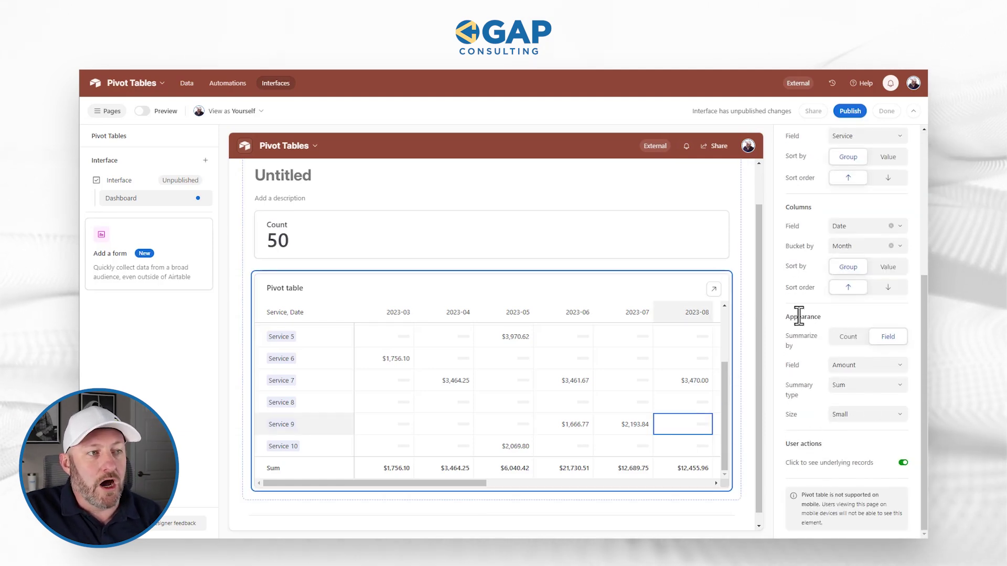
click(845, 418)
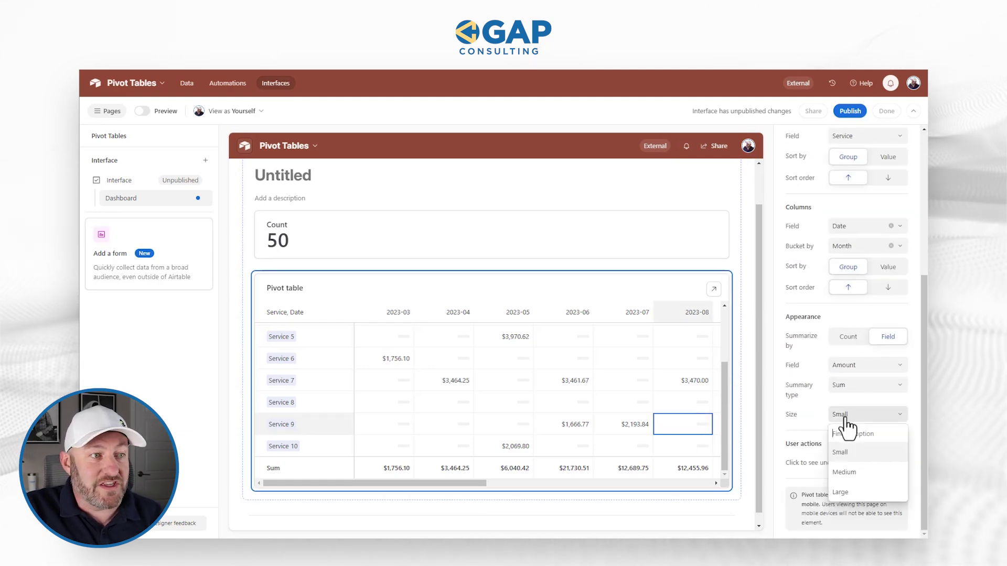
click(844, 473)
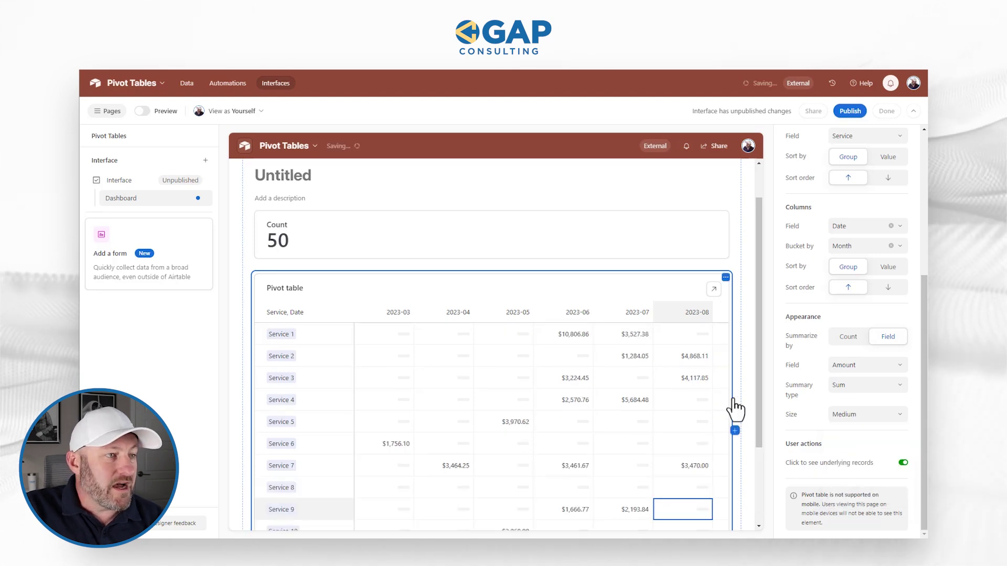
scroll(734, 409, down, 2)
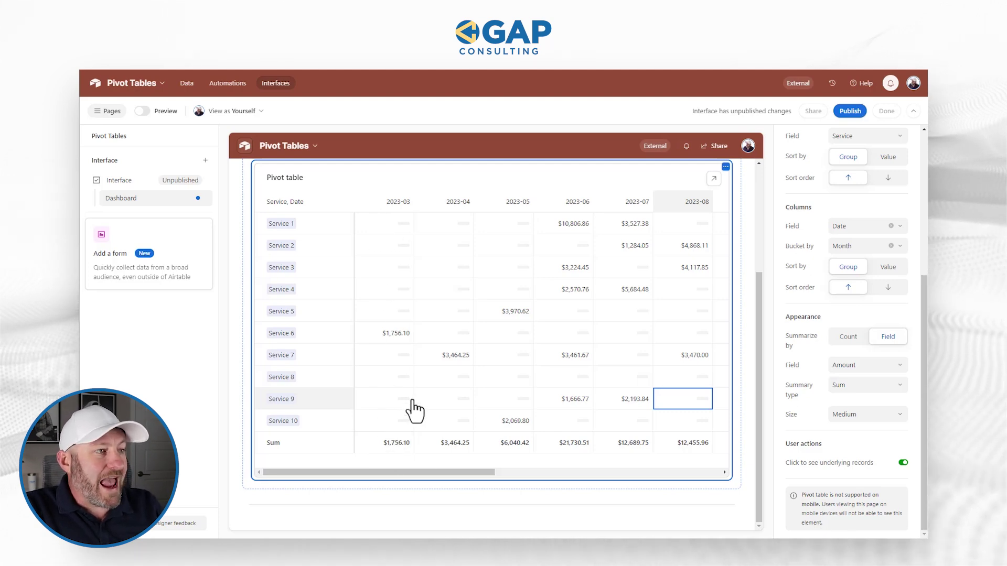
Change the Columns bucketing to Quarter, covering 2023-01 through 2024-01 with a $146,522.19 total
scroll(414, 409, right, 10)
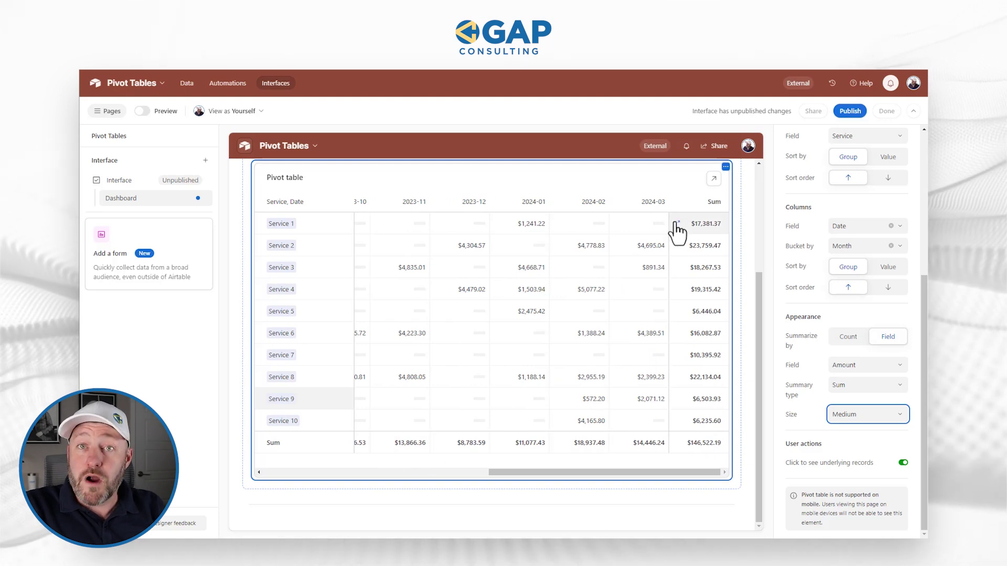
scroll(668, 335, left, 1)
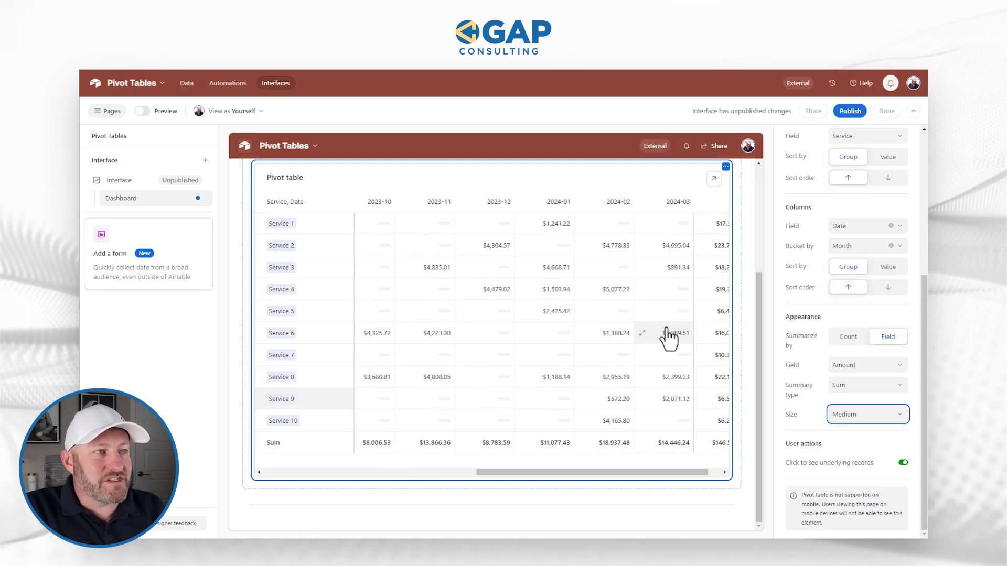
scroll(669, 336, right, 3)
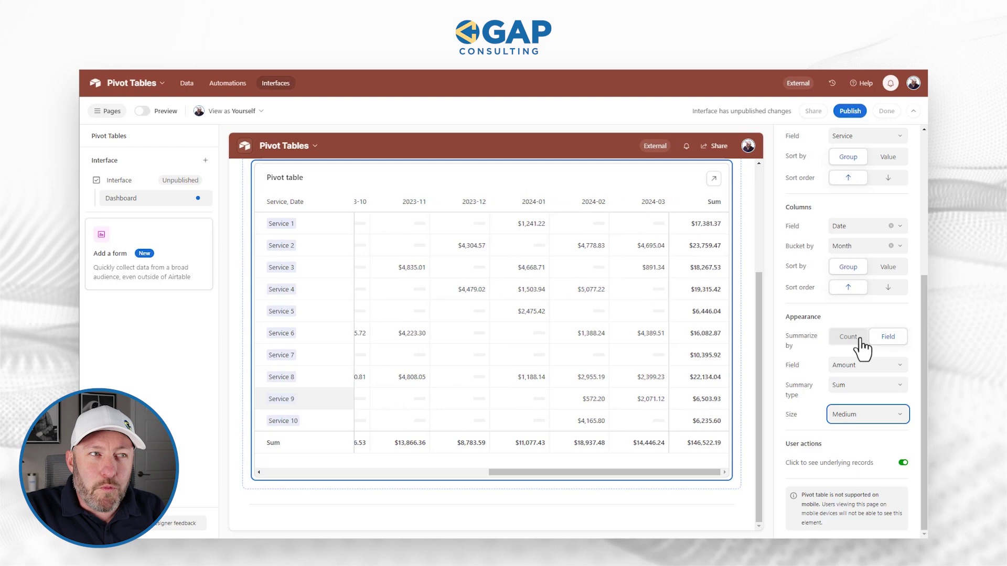
click(861, 251)
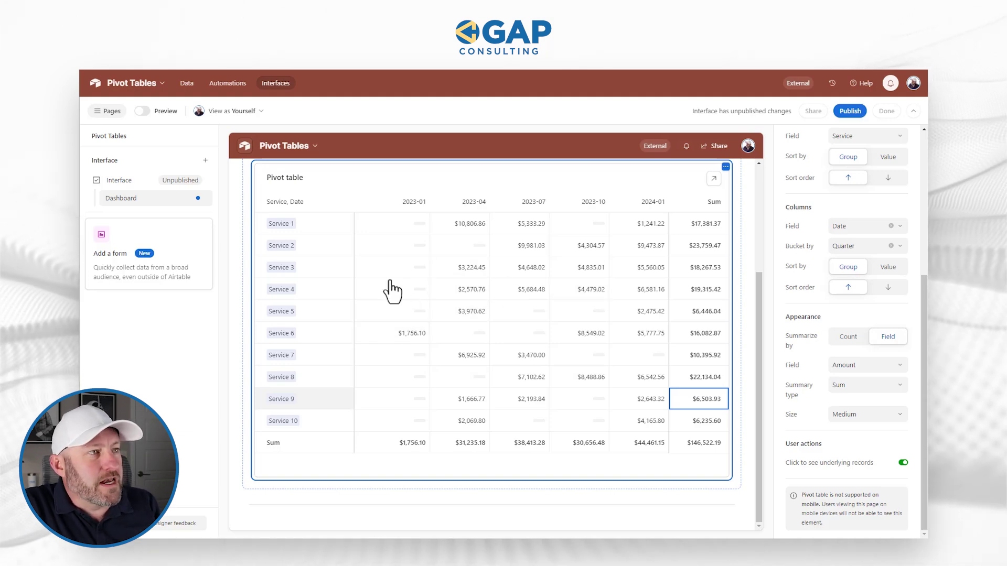
Sort the pivot rows by Value ascending, from Service 10 ($6,235.60) to Service 2
scroll(505, 195, up, 3)
scroll(460, 274, down, 3)
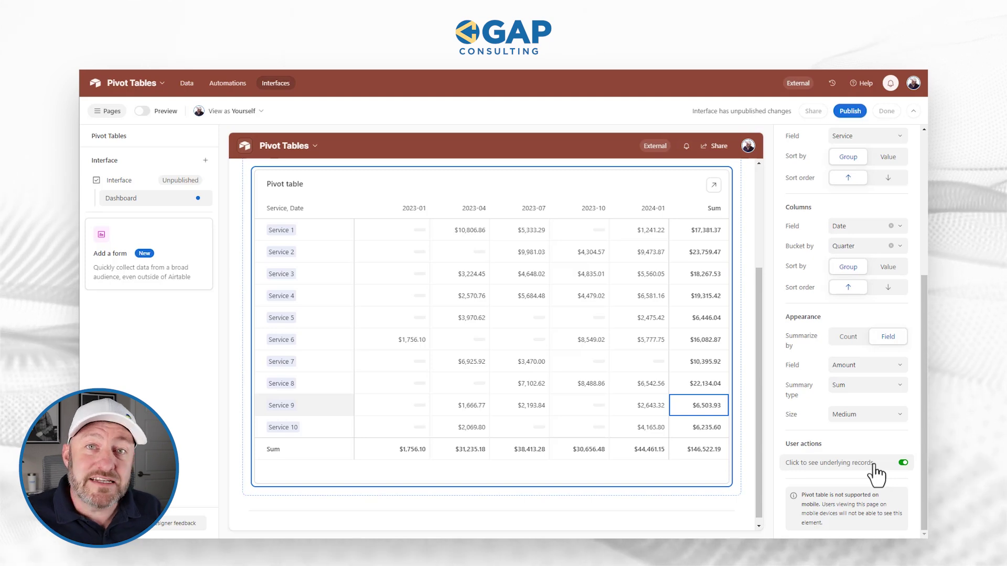
scroll(810, 270, up, 1)
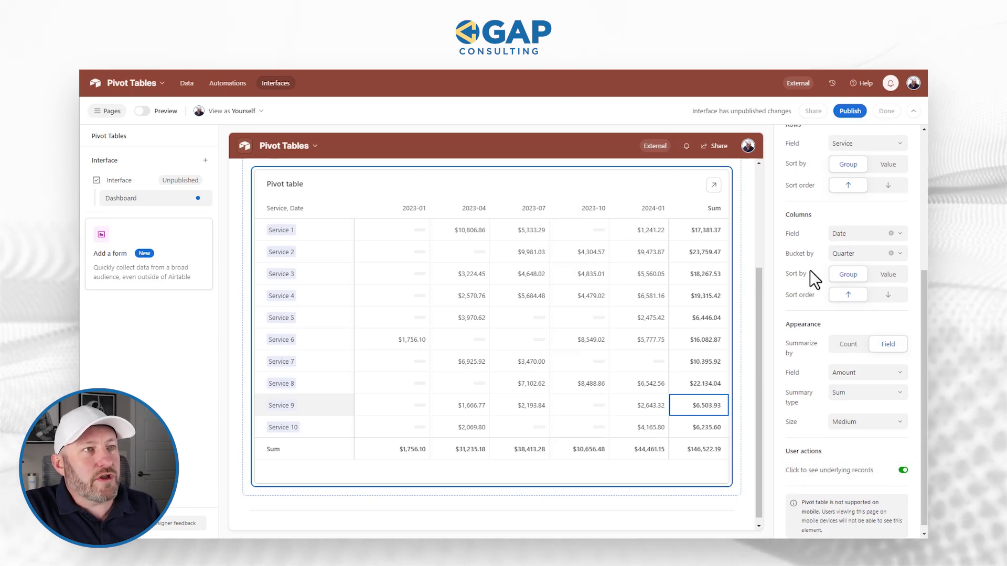
scroll(850, 240, up, 3)
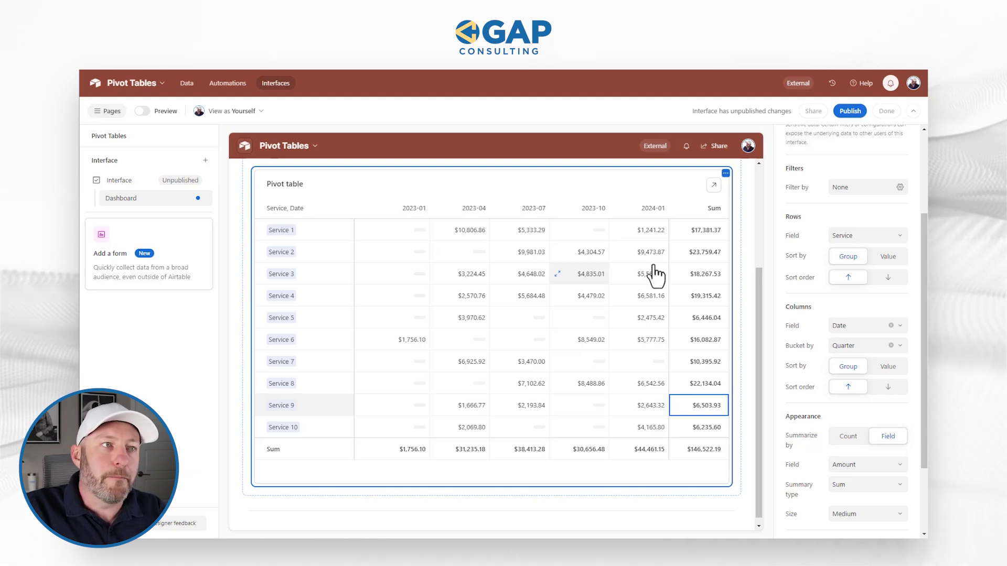
click(888, 257)
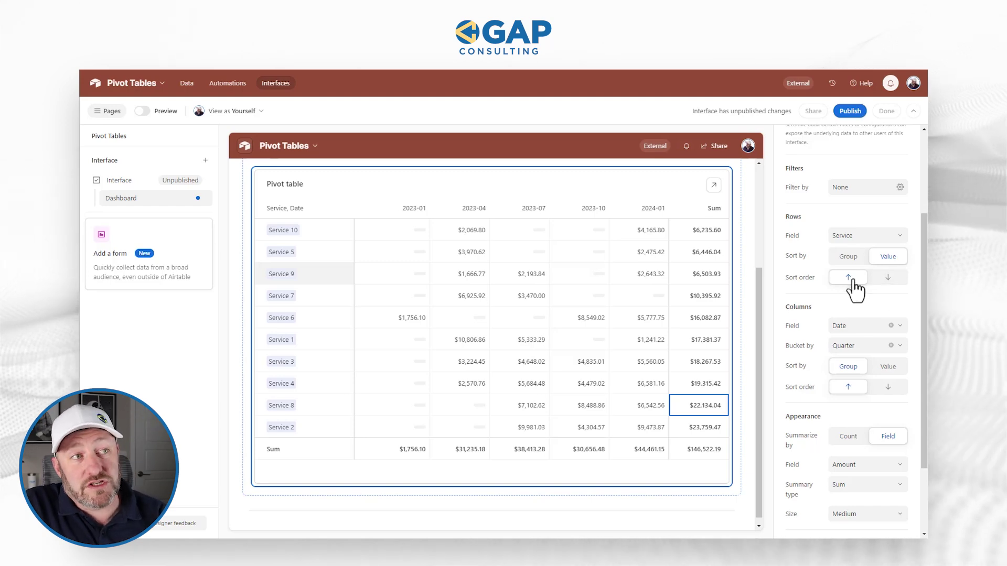
Set Rows sort to descending and Columns sort to descending so the latest quarter leads
click(888, 278)
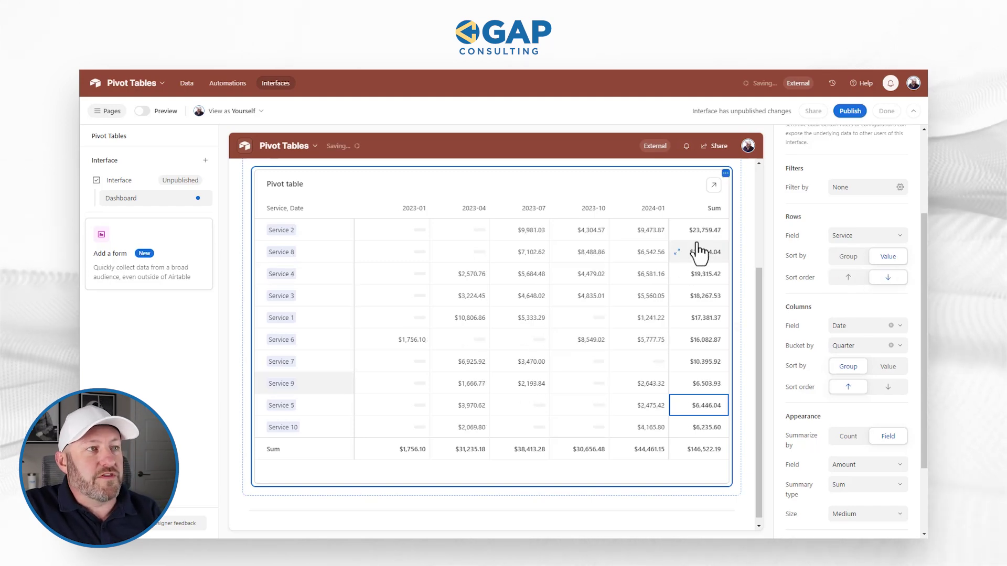
scroll(699, 254, up, 1)
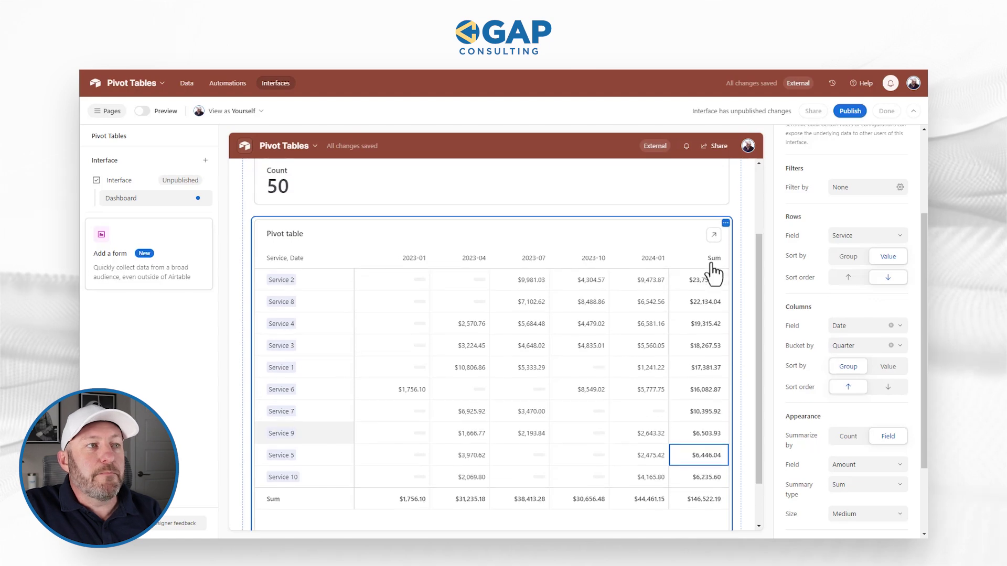
click(888, 387)
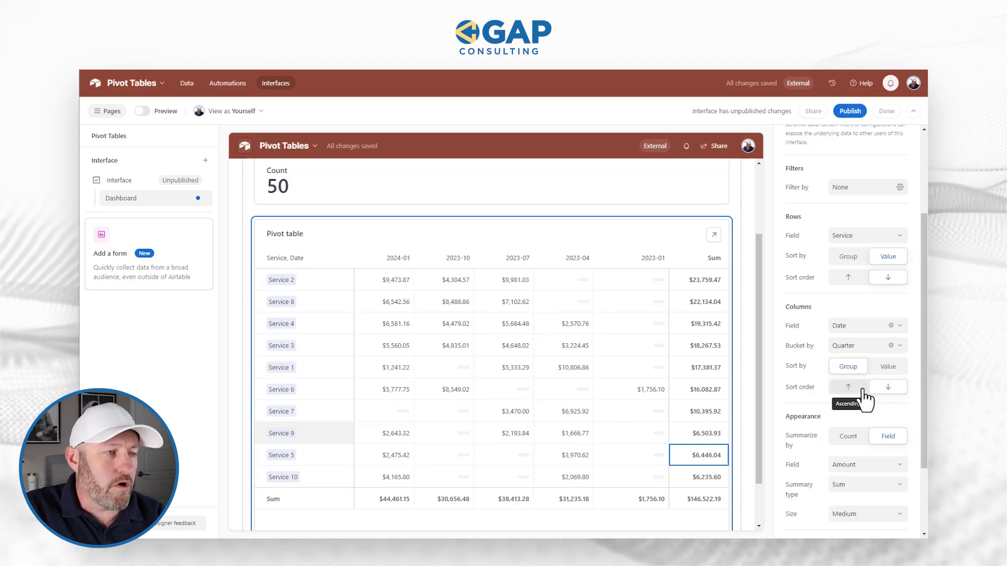
scroll(894, 399, down, 2)
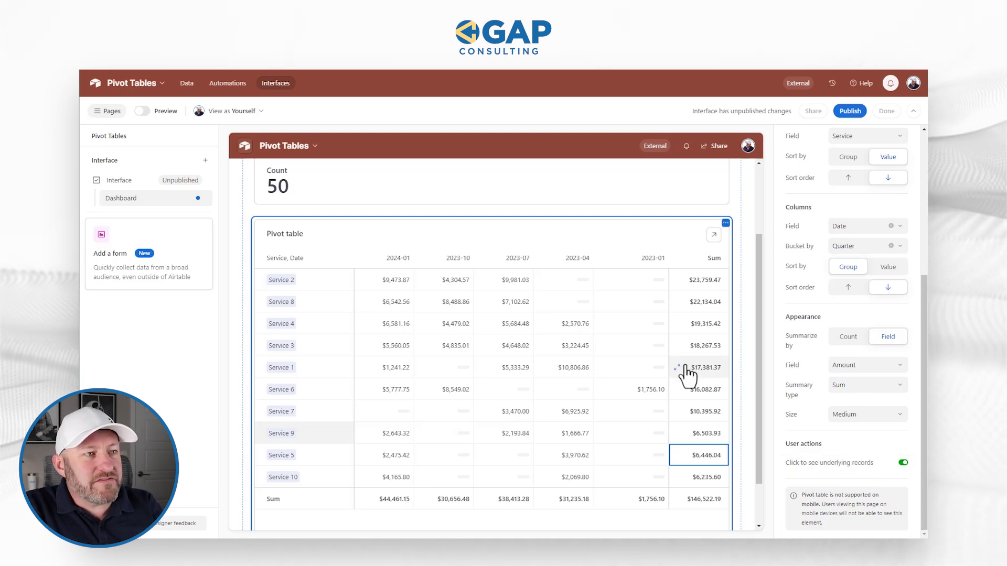
scroll(677, 262, up, 3)
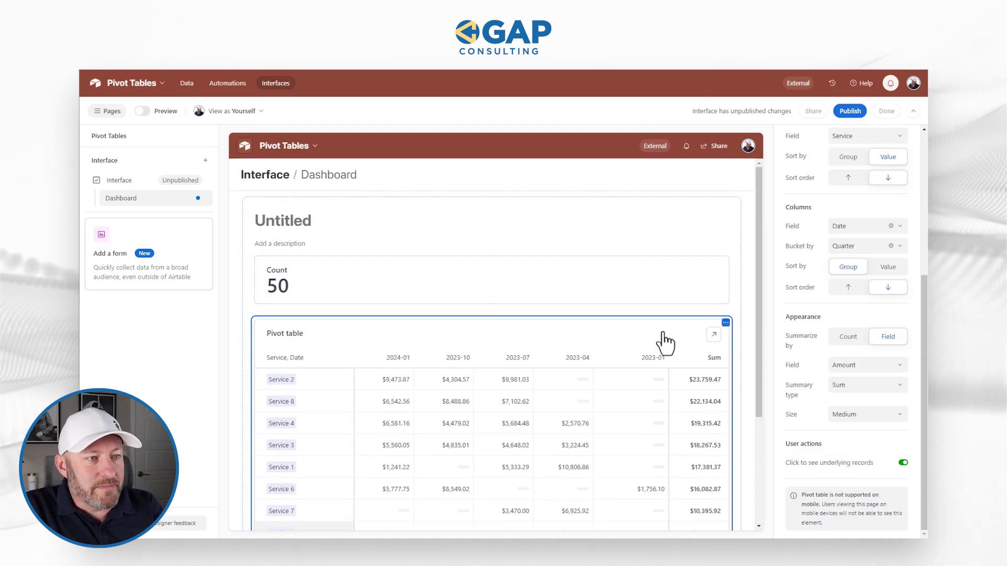
Keep 'Click to see underlying records' on and open Service 7's 2023-04 records ($6,925.92)
click(904, 466)
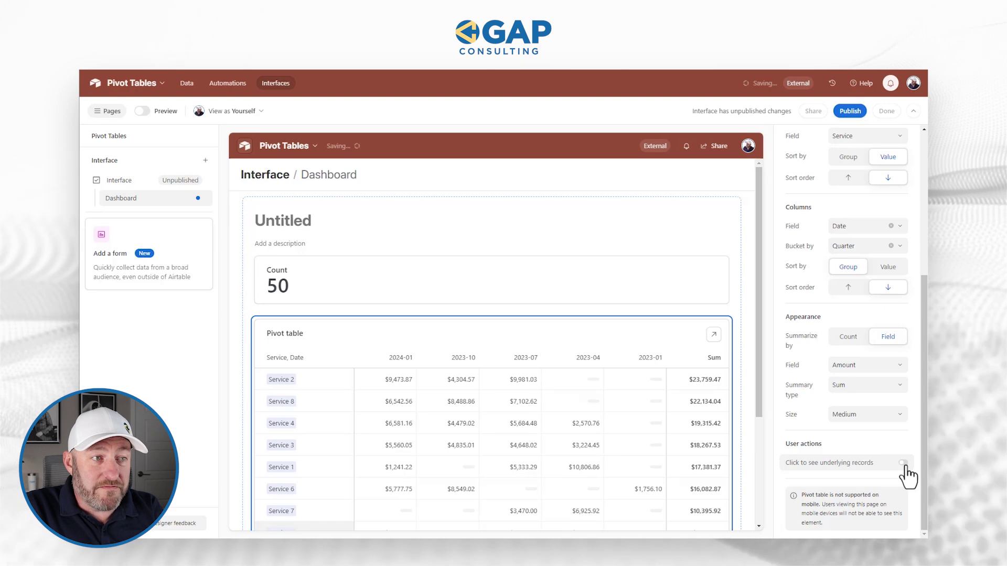
click(903, 464)
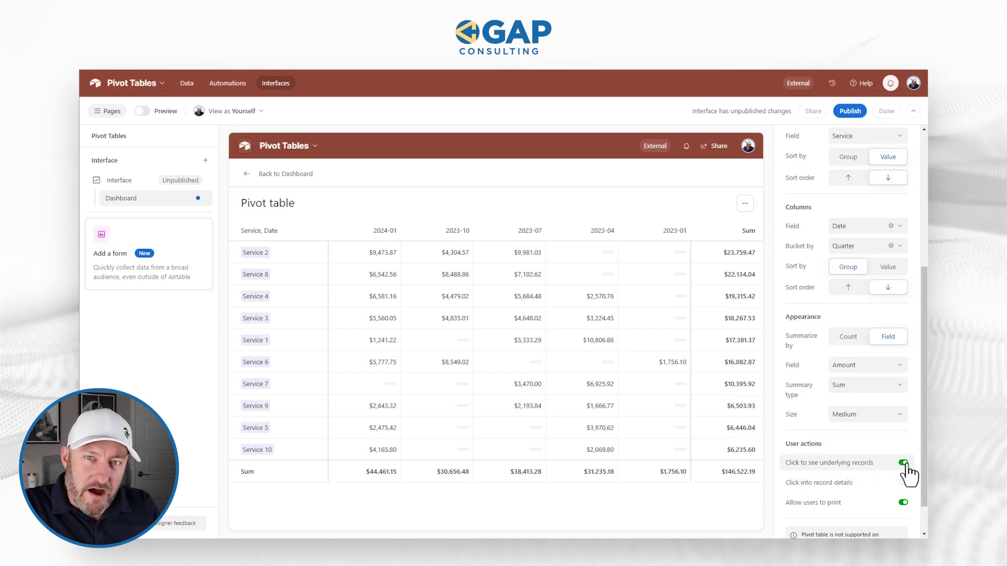
scroll(904, 472, down, 1)
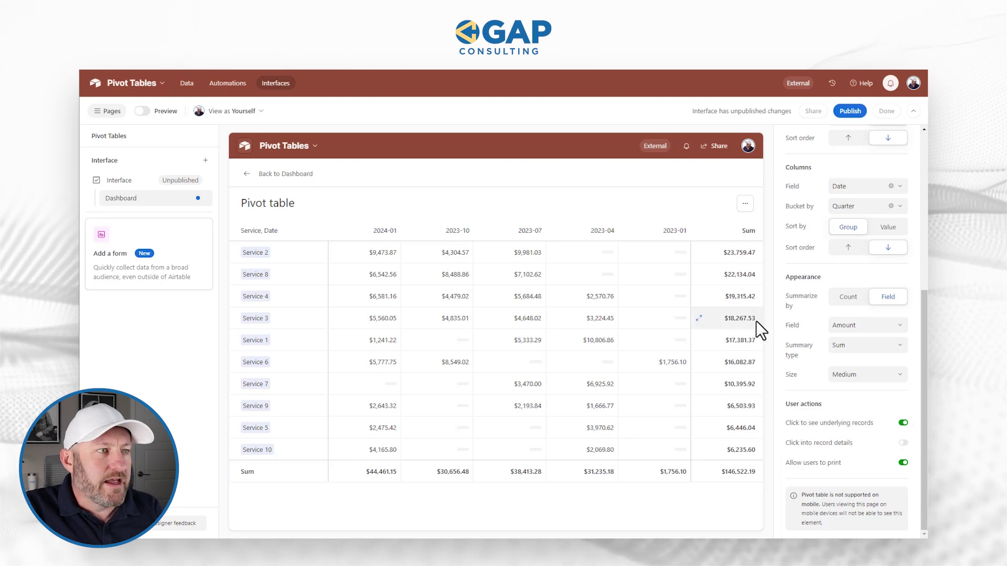
click(554, 385)
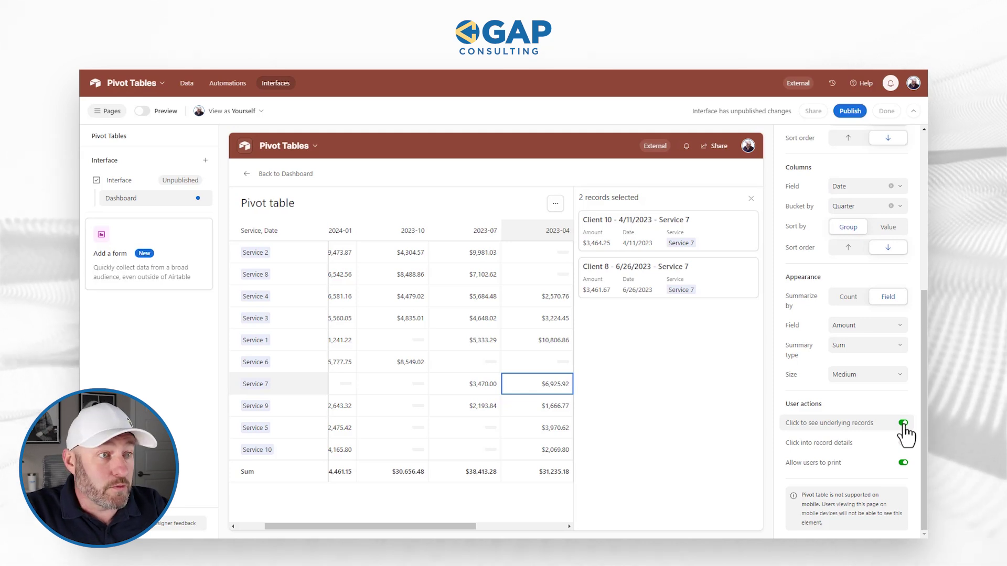
Allow 'Click into record details' for the pivot table and test a record's detail view
click(656, 286)
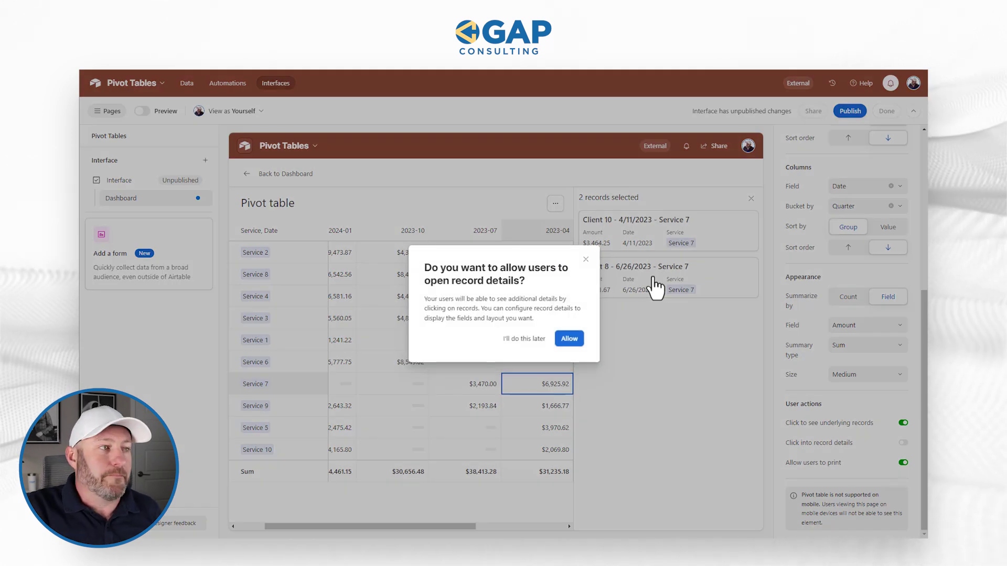
click(586, 260)
click(903, 443)
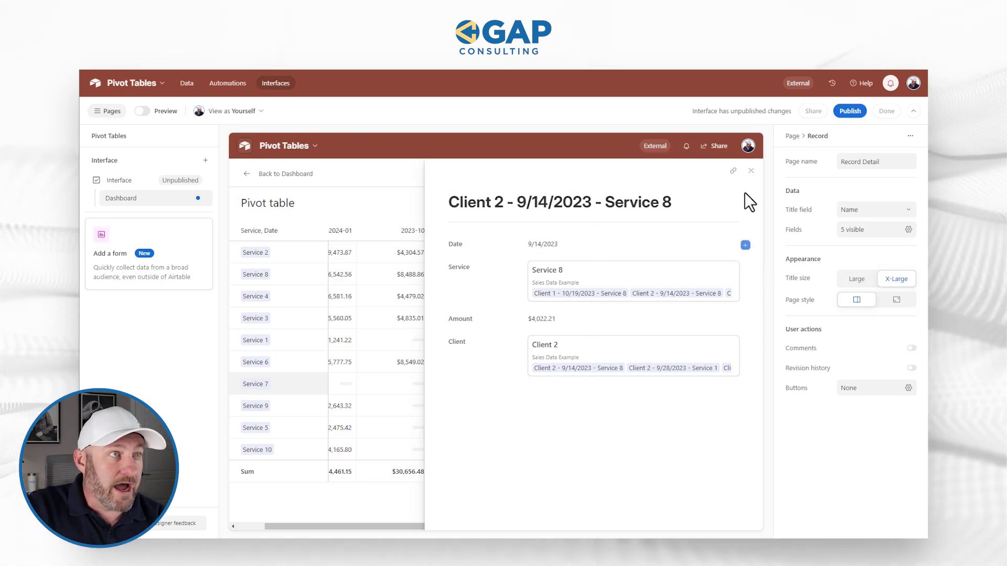
click(752, 172)
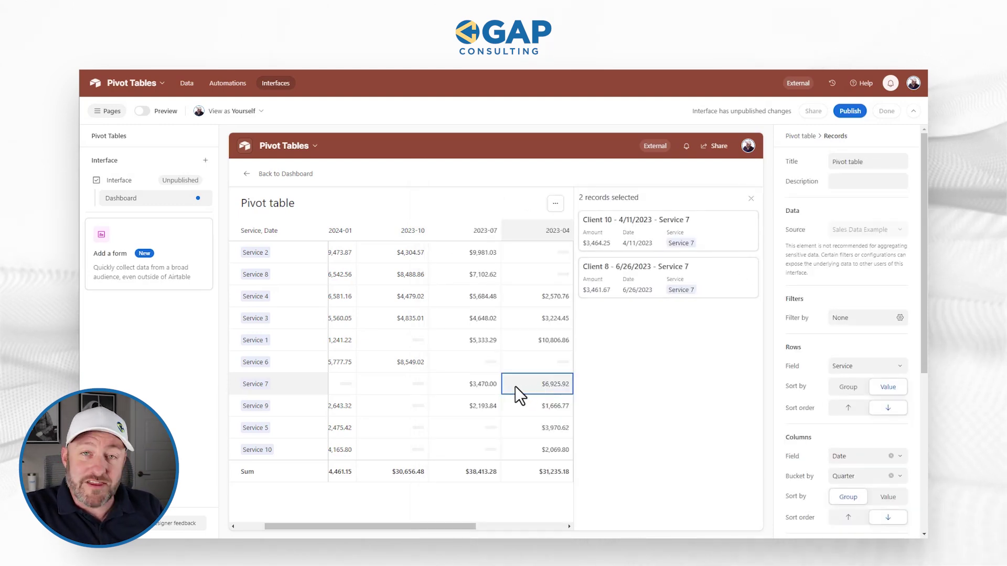
Check Client 8's record details, then open the Publish interfaces dialog
click(662, 283)
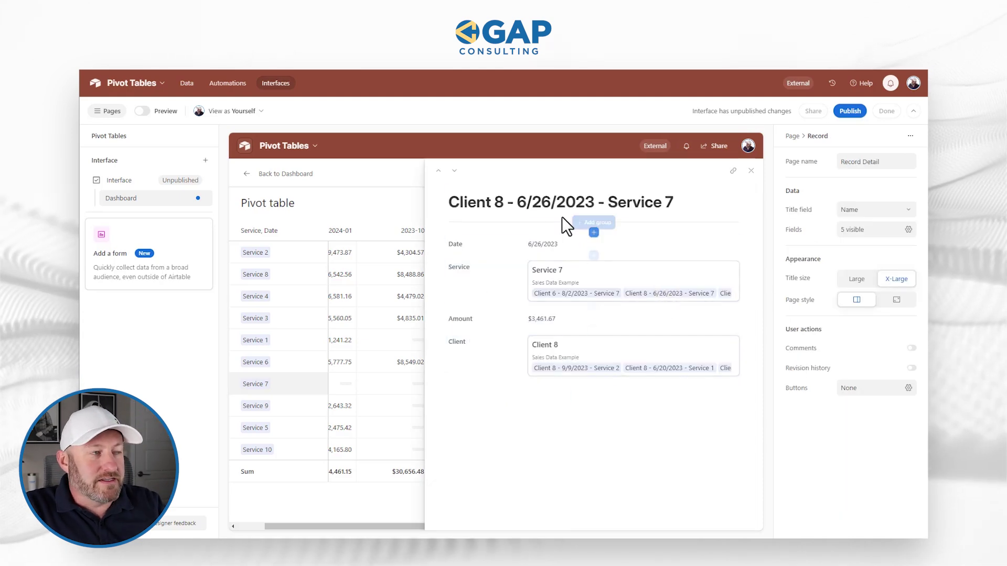
click(751, 171)
scroll(807, 243, down, 5)
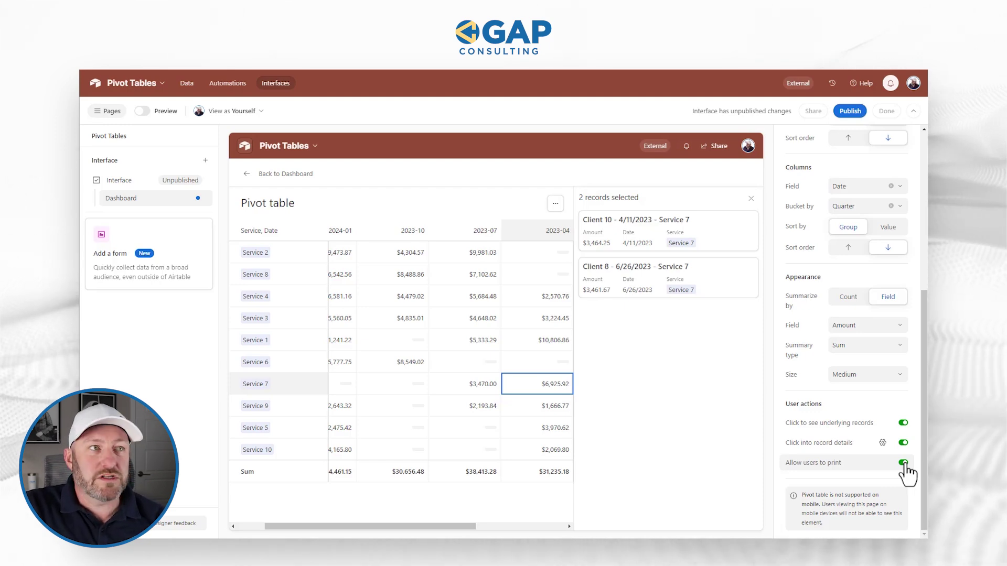
click(846, 112)
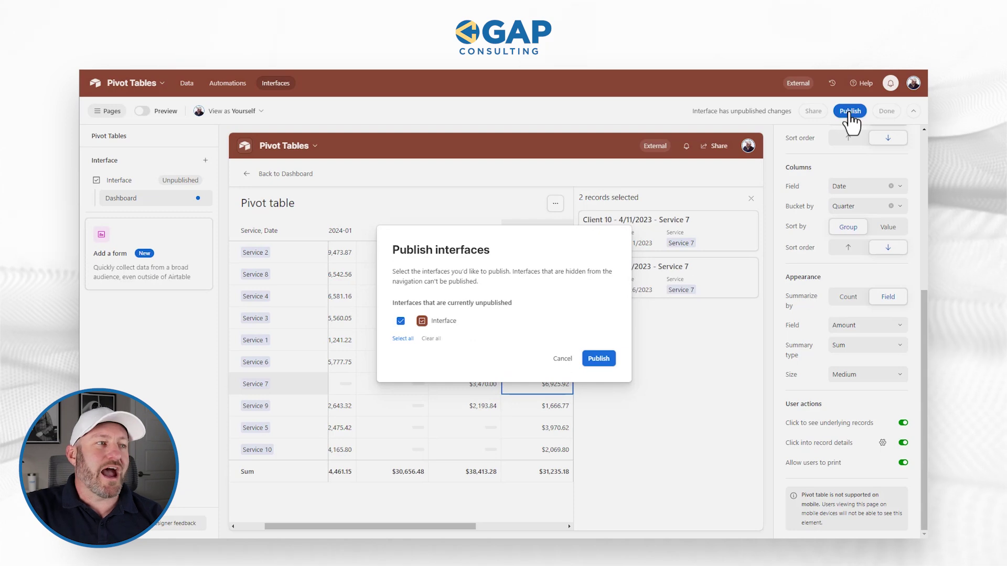
Publish the interface, skip sharing, and view the pivot table expanded from the dashboard
click(596, 359)
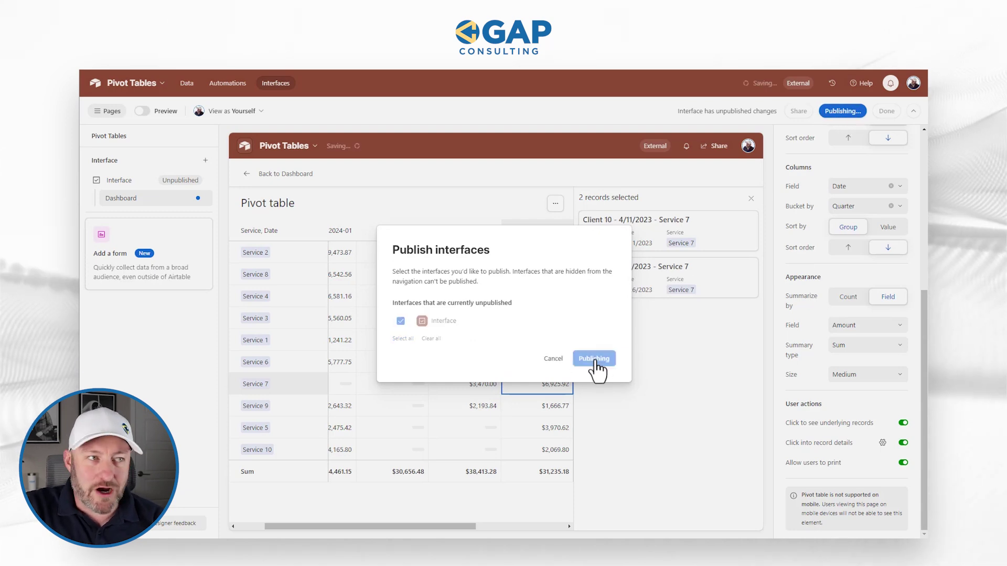
click(557, 329)
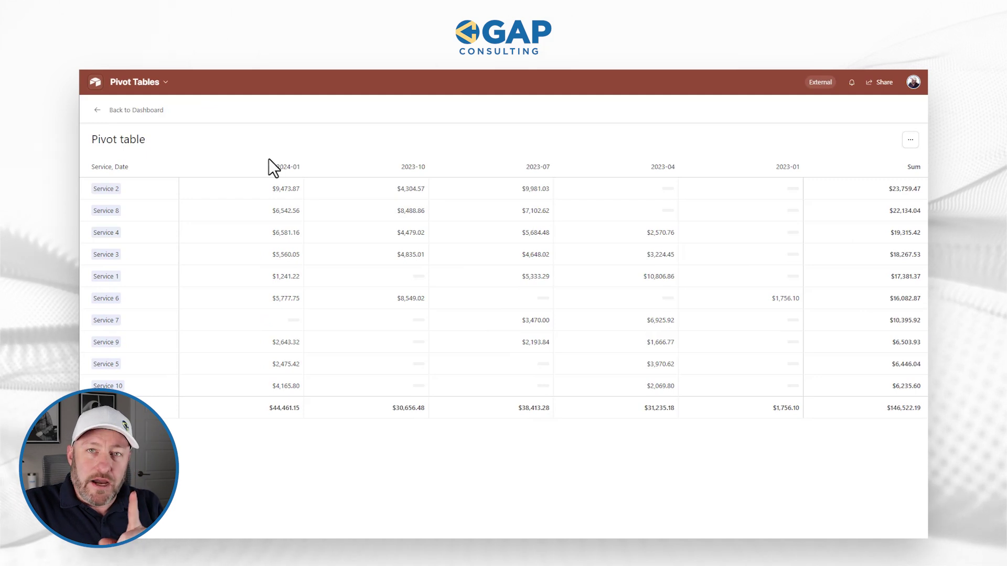
click(107, 111)
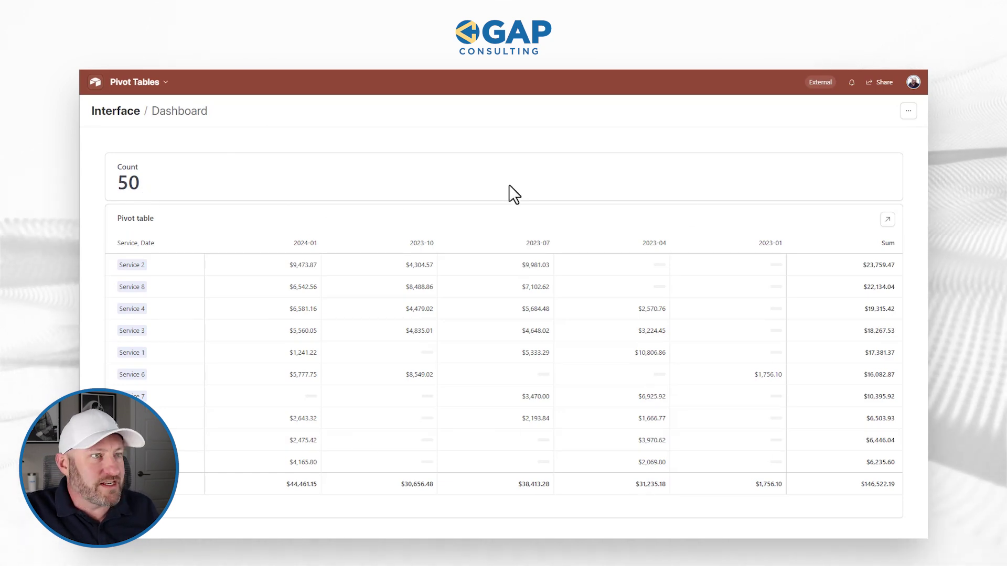
click(889, 221)
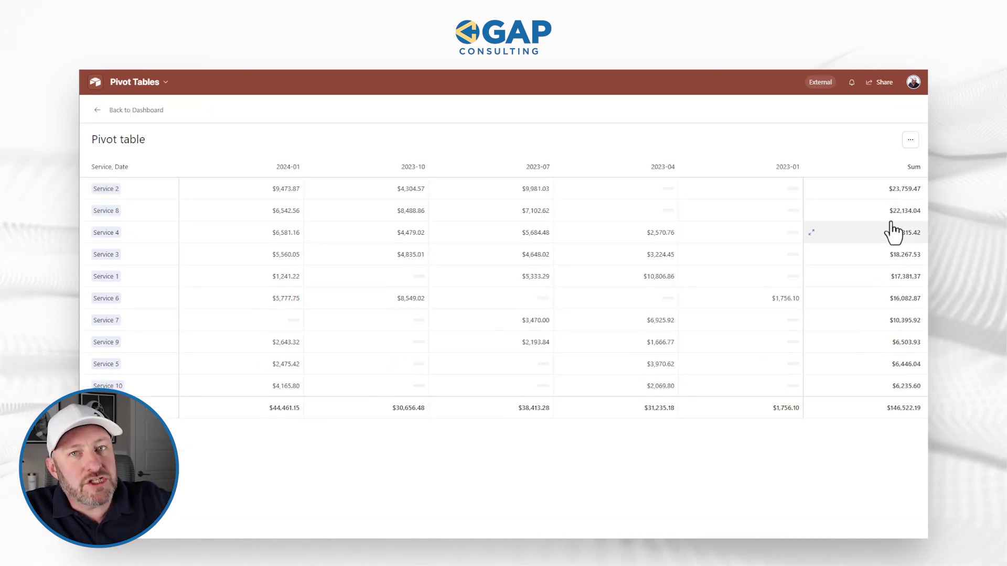
click(129, 111)
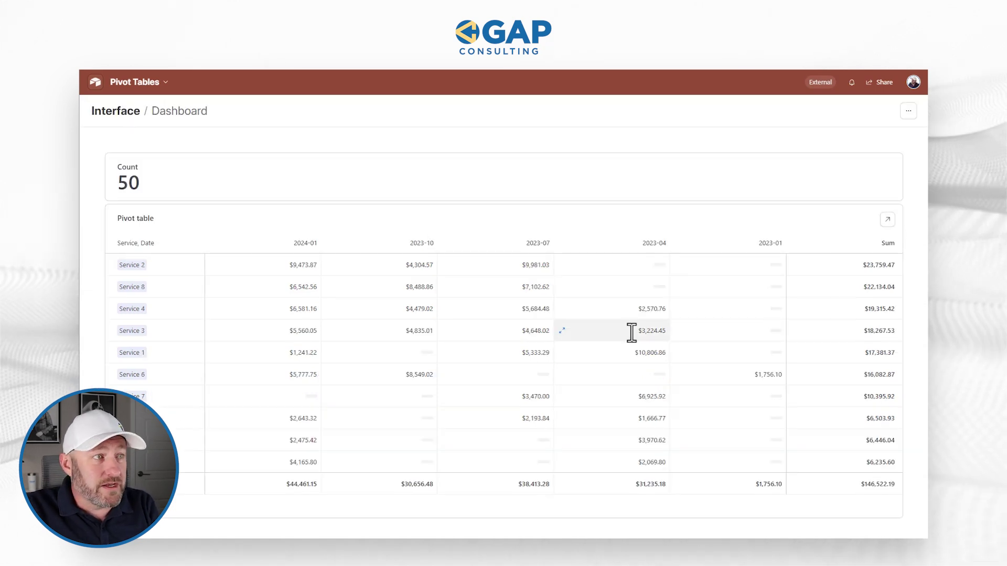
Drill into Service 3's 2023-04 record ($3,224.45), view Client 1's details, and cancel printing
click(561, 332)
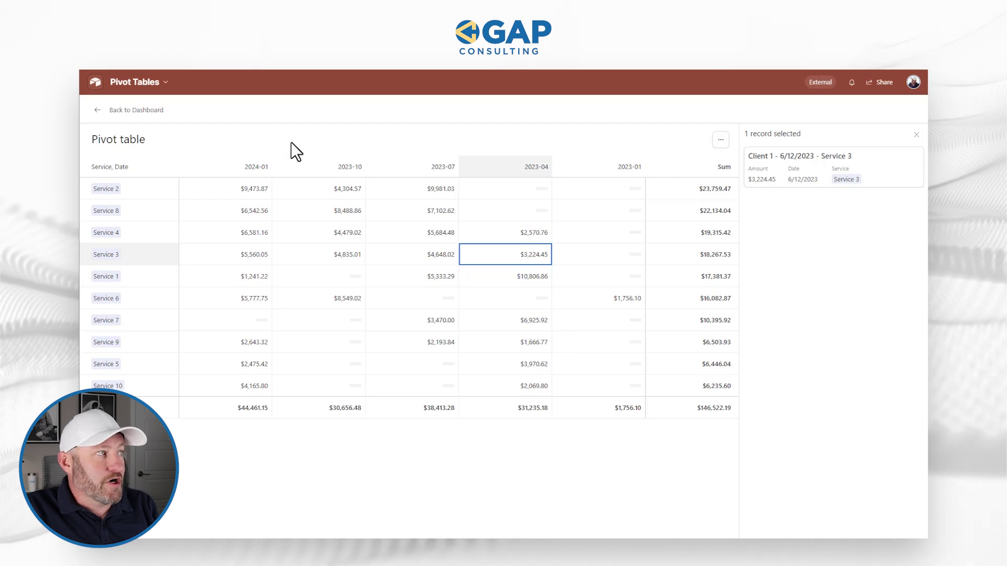
click(785, 174)
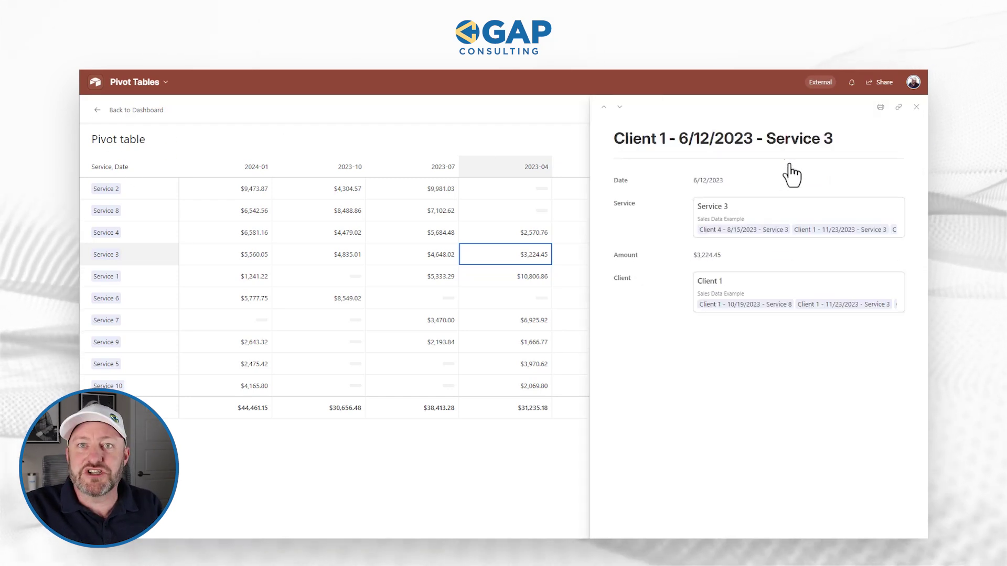
click(880, 108)
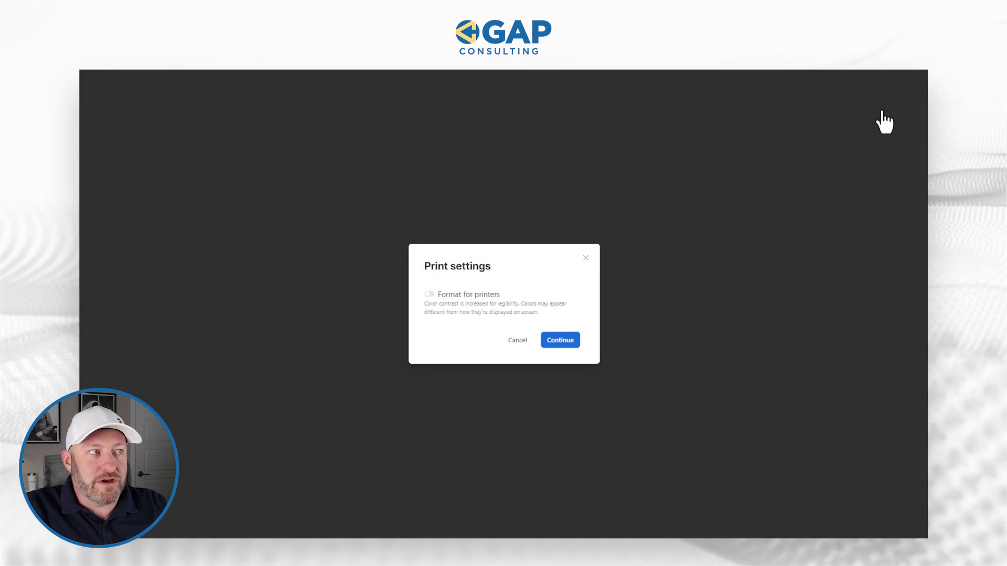
click(586, 258)
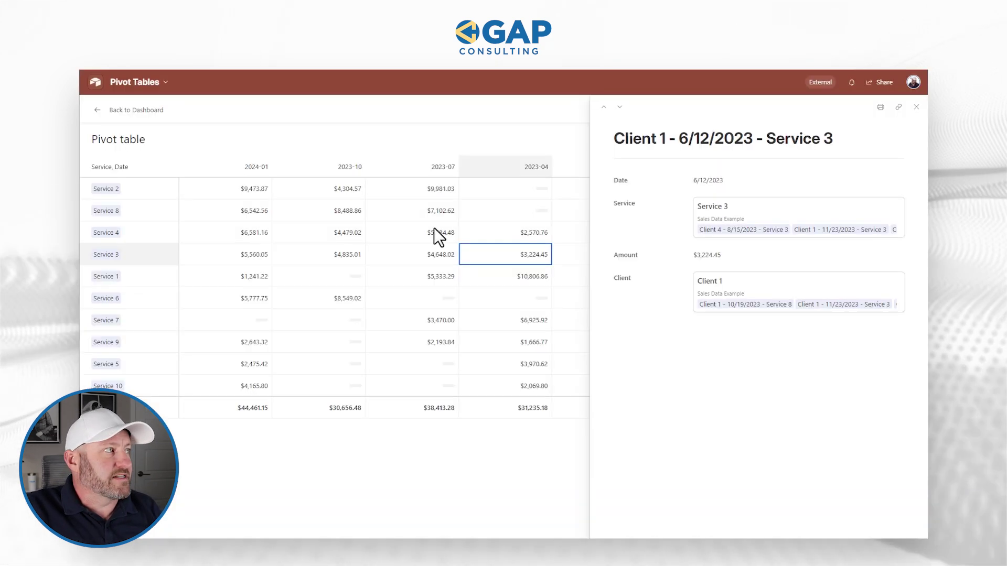
click(117, 108)
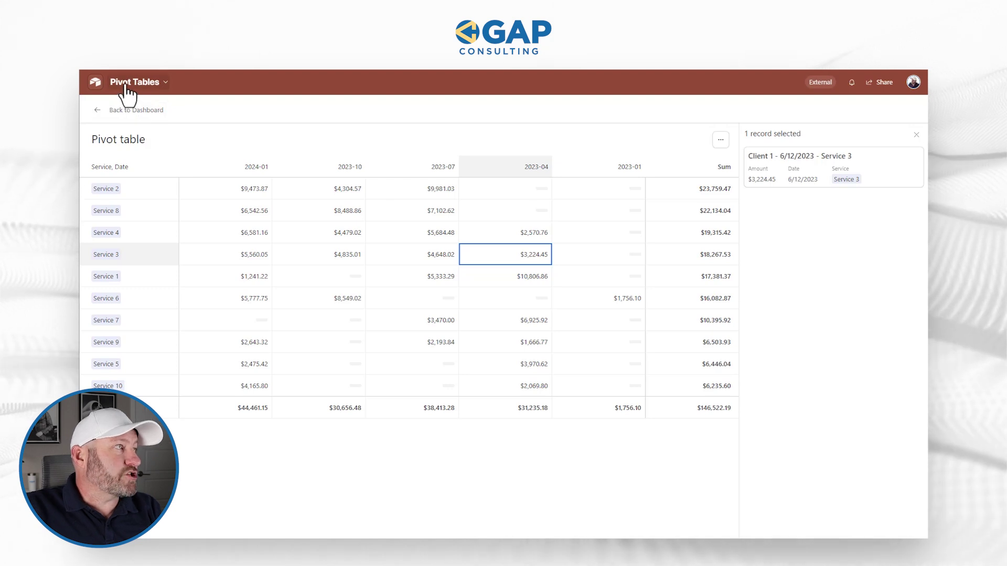
click(131, 84)
Return to editing and retitle the pivot table 'Sales Totals by Quarter and Service'
click(133, 110)
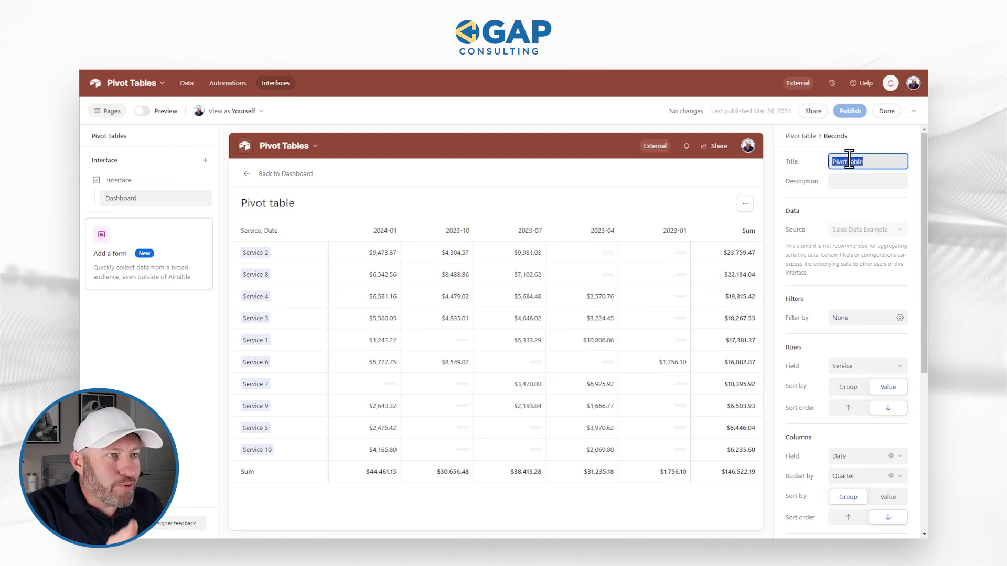
text(Sales Totals by)
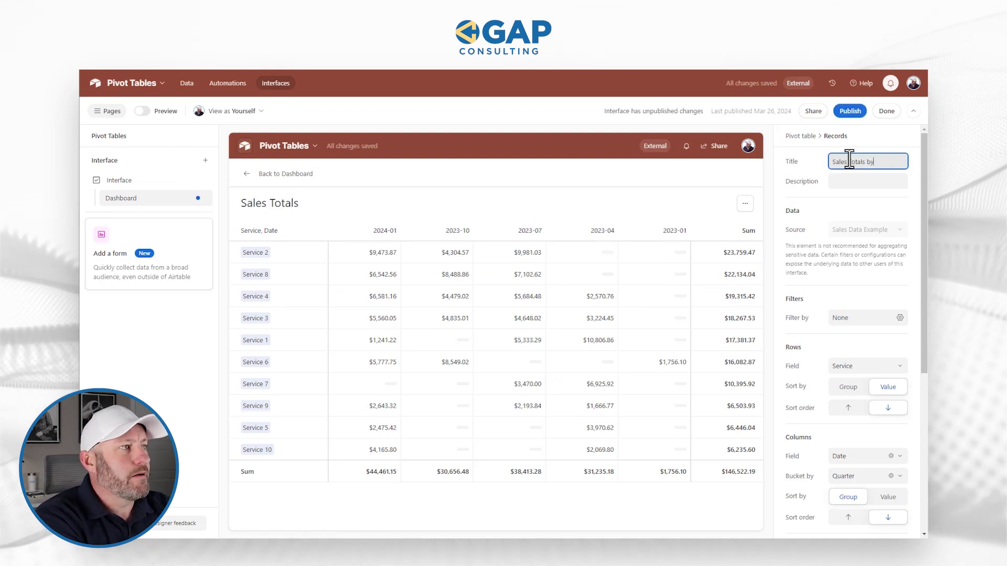
text( Quarter)
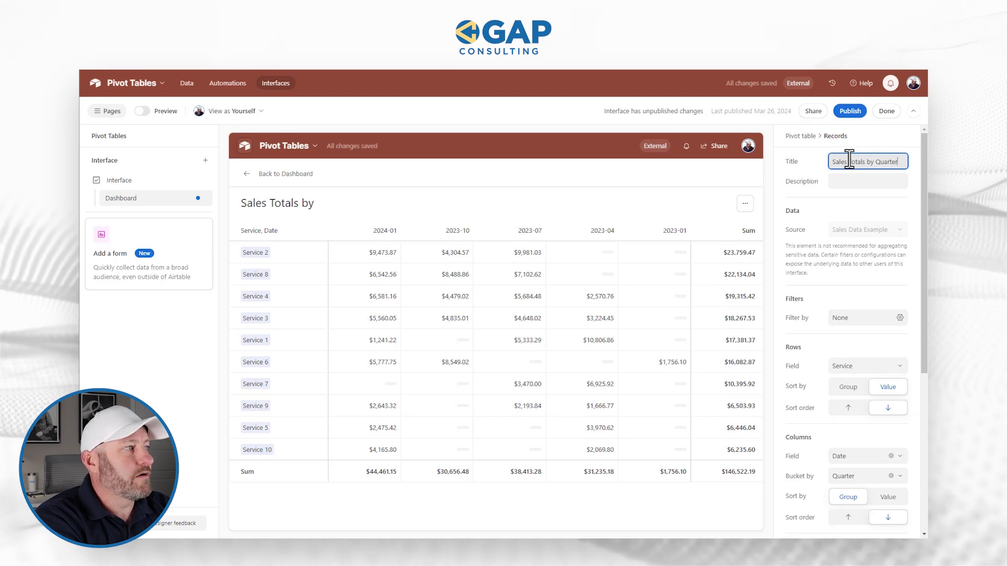
text( and SErvi)
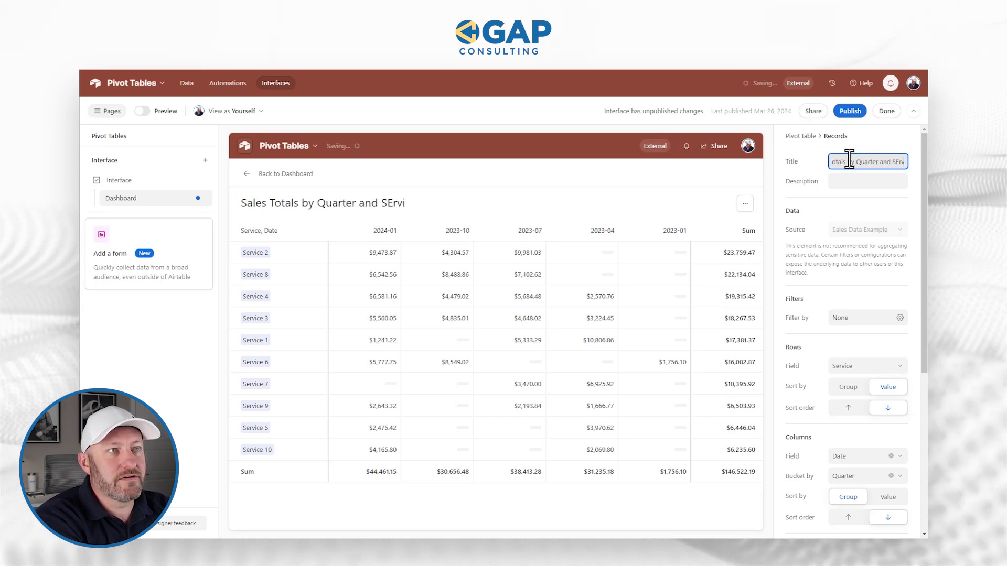
key(BackSpace)
key(BackSpace)
key(BackSpace)
key(BackSpace)
text(ervice)
key(Tab)
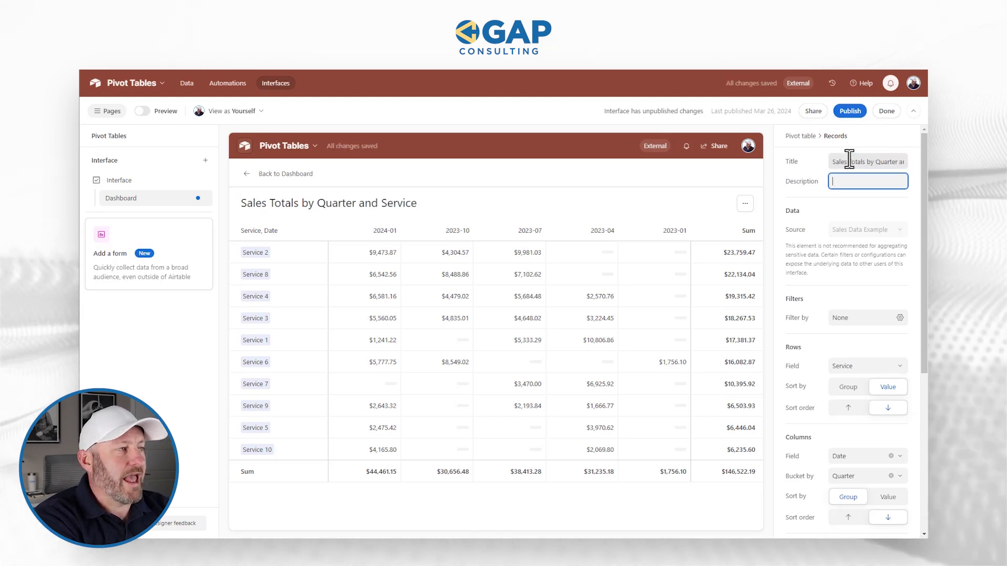